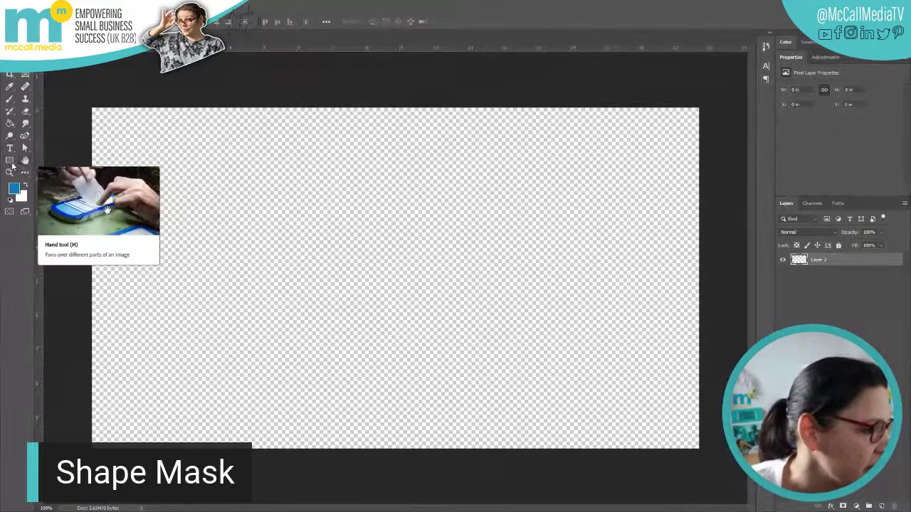
- Draw a black-filled circle about 566 px wide with the Ellipse tool and place it near the middle of the canvas
click(9, 163)
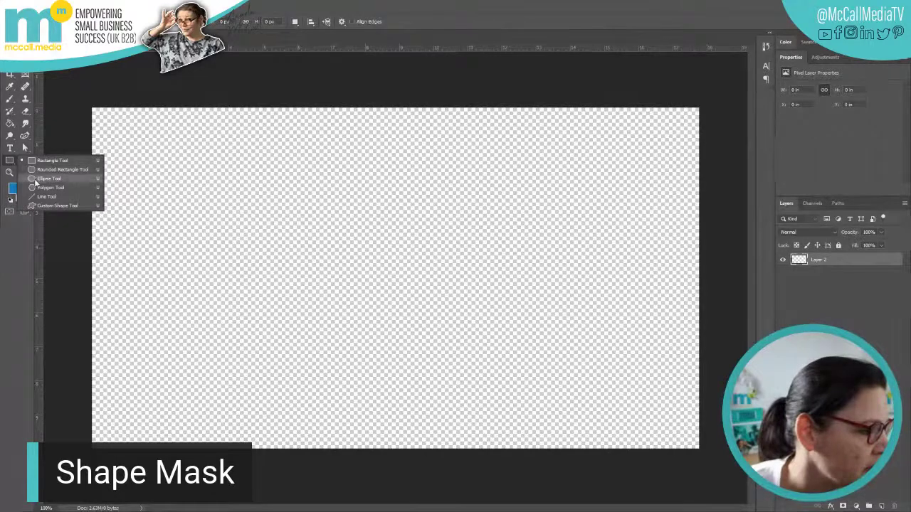
click(34, 178)
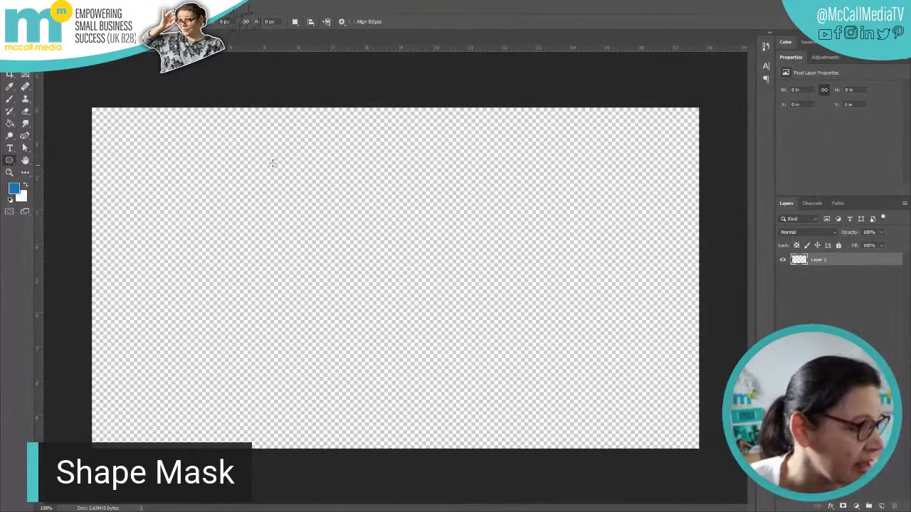
click(71, 22)
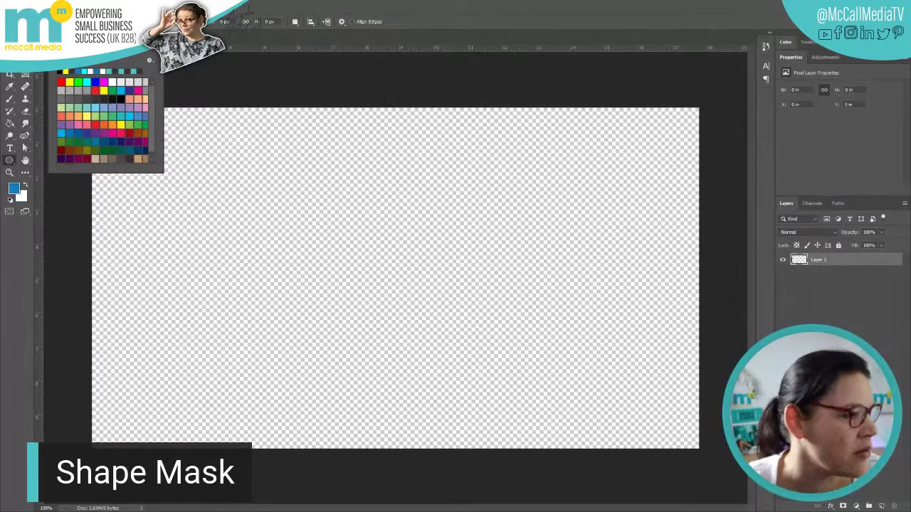
key(Return)
click(71, 22)
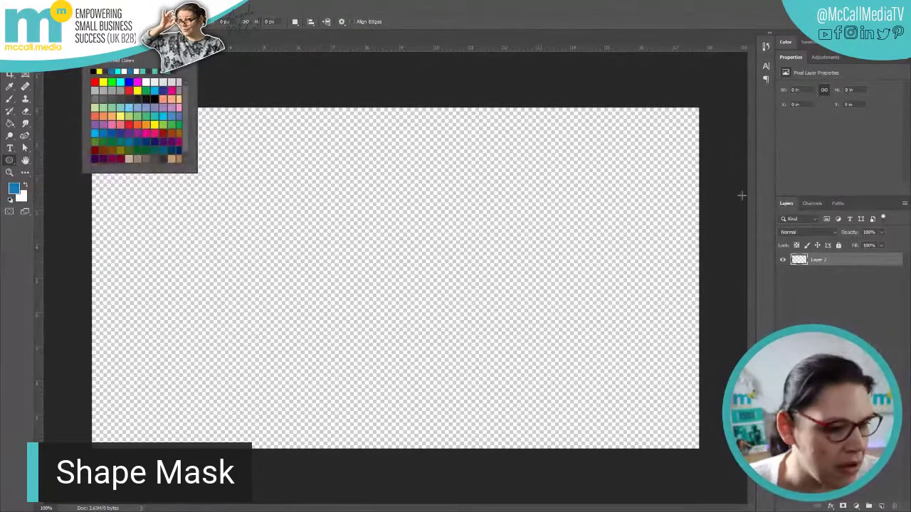
click(845, 262)
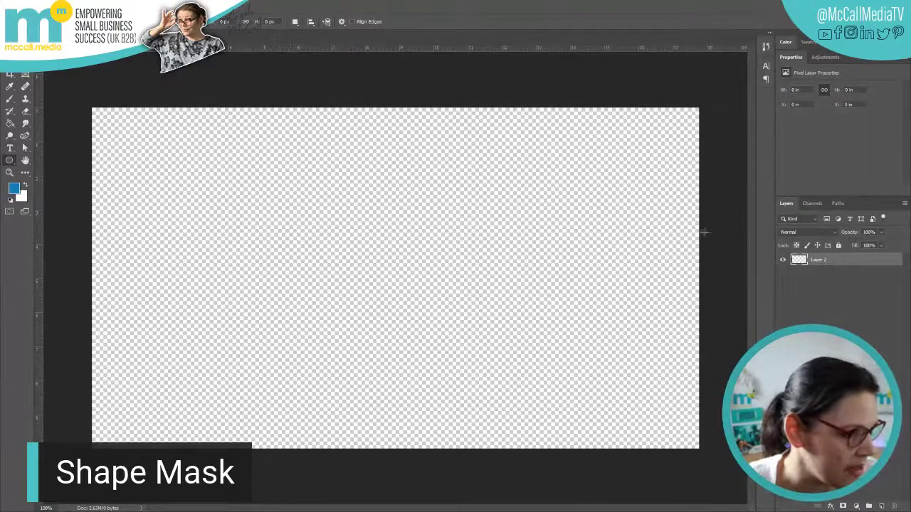
drag(197, 197, 397, 329)
key(v)
drag(289, 173, 451, 238)
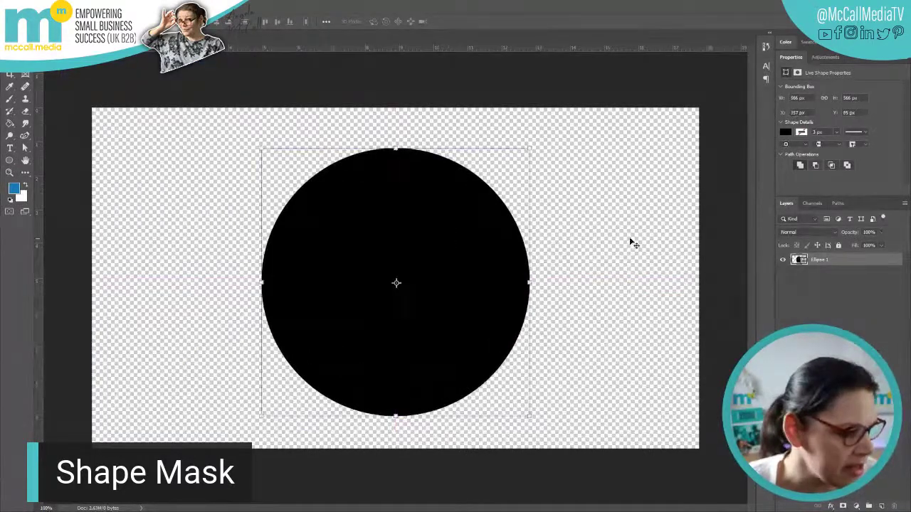
- Add a new layer beneath the circle and fill it with the blue foreground colour
click(737, 291)
click(883, 506)
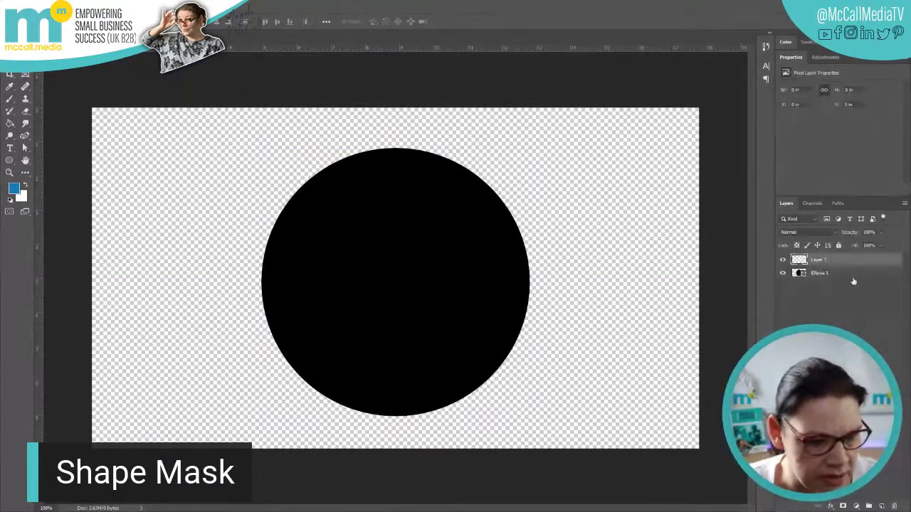
click(10, 122)
click(590, 161)
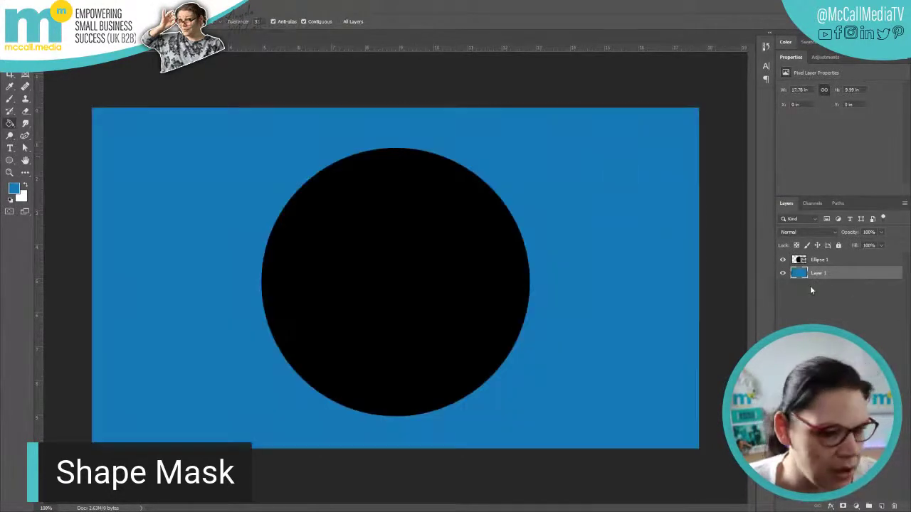
- Place a horizontal and a vertical guide through the centre of the blue layer
key(v)
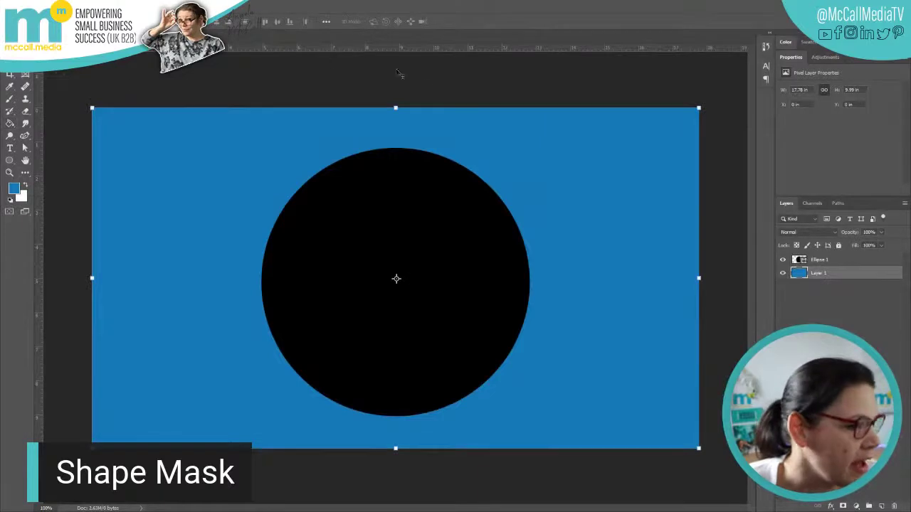
drag(427, 45, 453, 283)
drag(530, 283, 530, 278)
drag(40, 161, 396, 153)
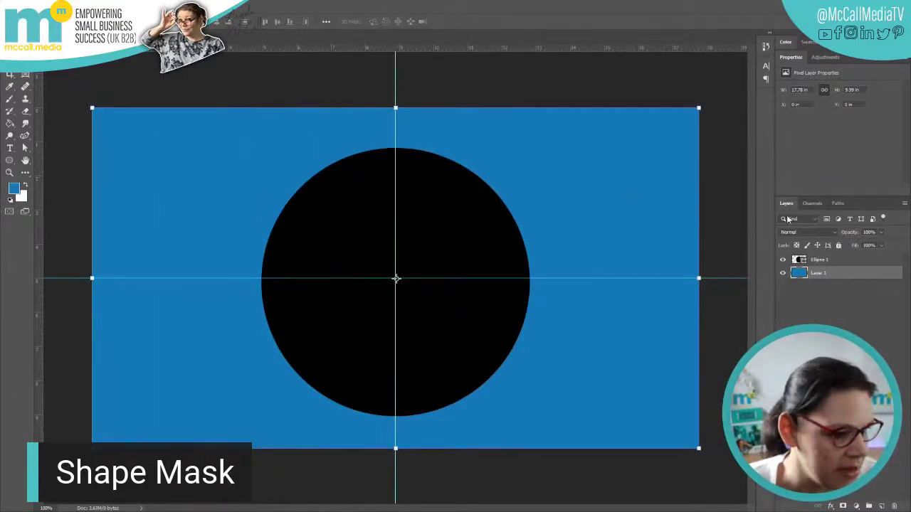
- Align the black circle's centre with the guide intersection and delete the blue layer
click(493, 252)
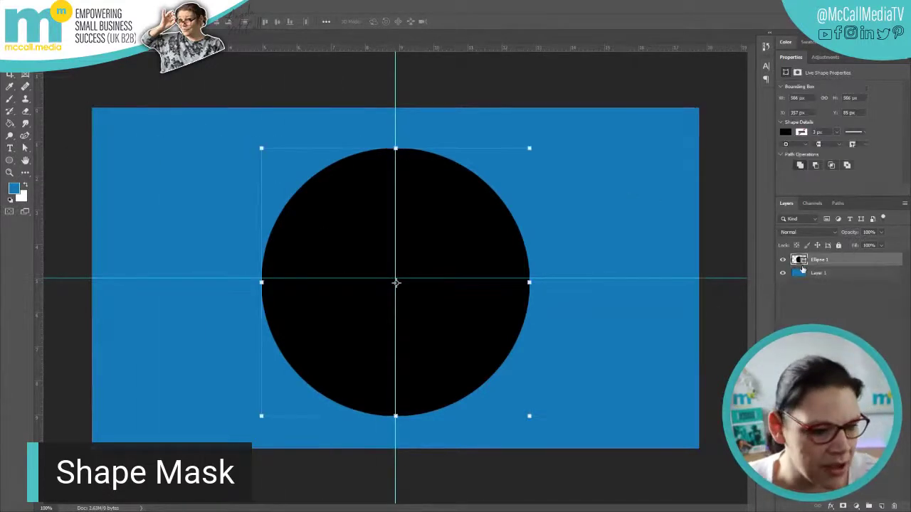
drag(492, 252, 485, 246)
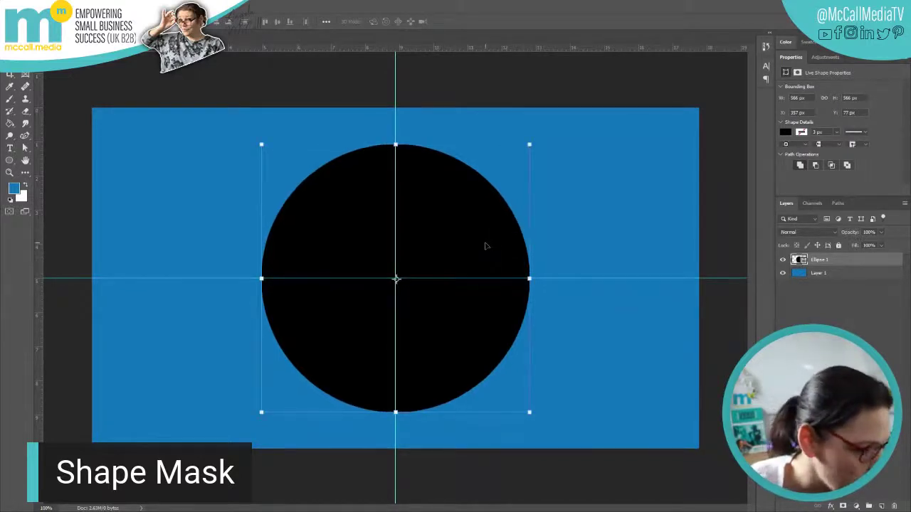
key(Up)
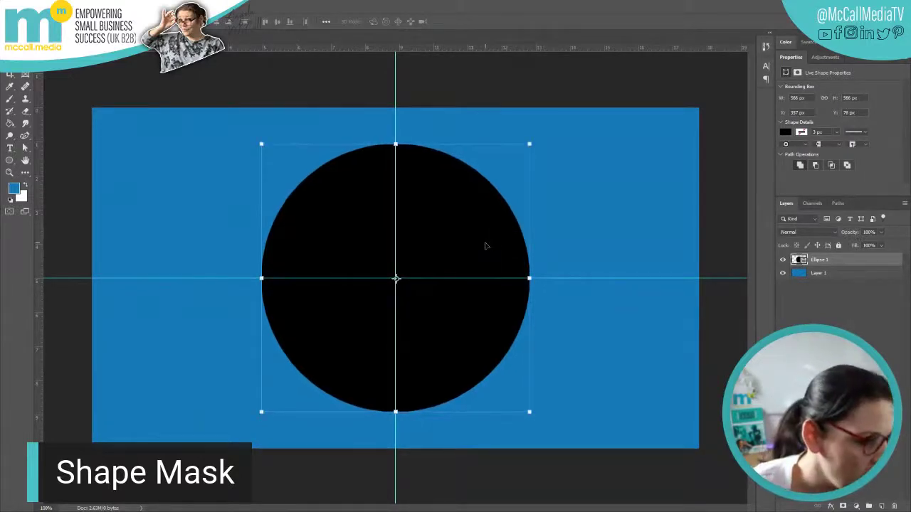
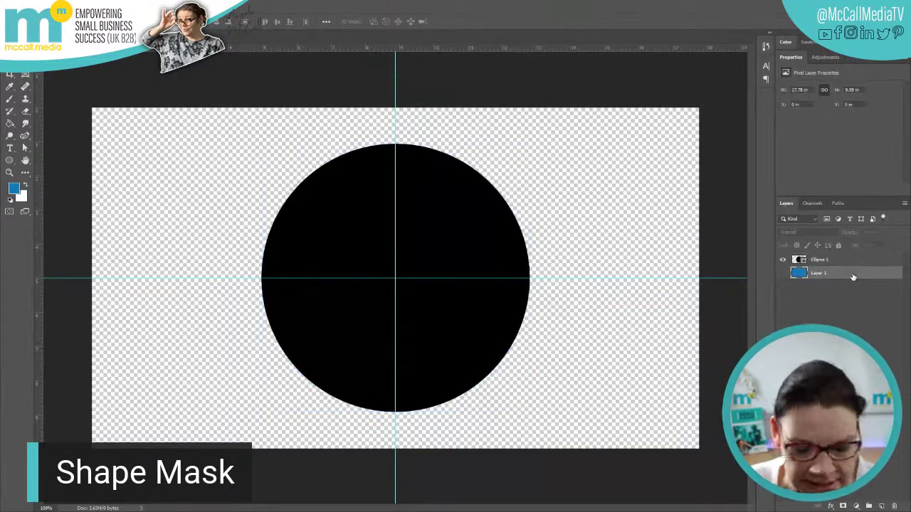
key(Delete)
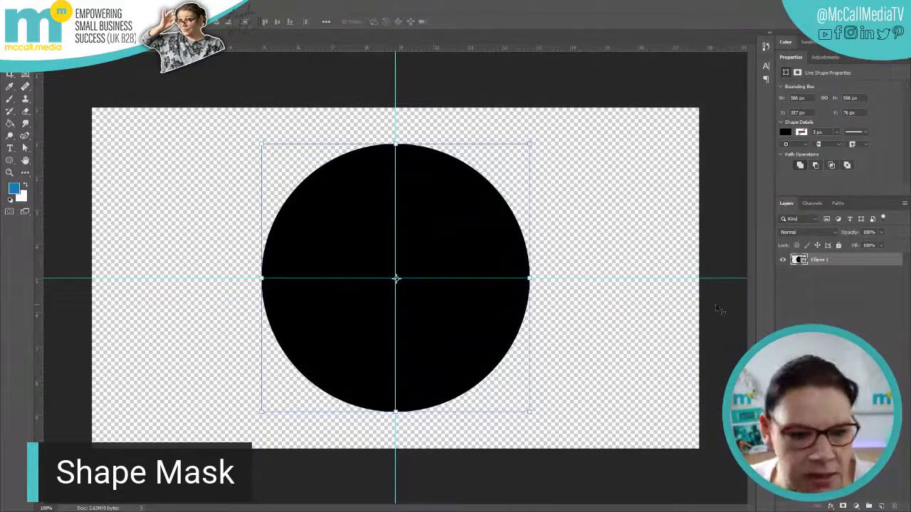
- Duplicate the Ellipse 1 layer as Ellipse 1 copy and move the copy below the original
right_click(849, 262)
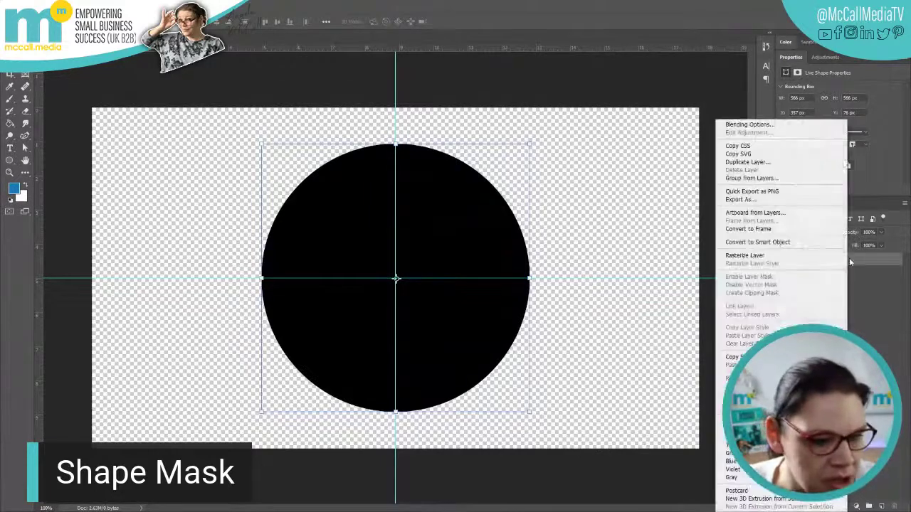
click(779, 163)
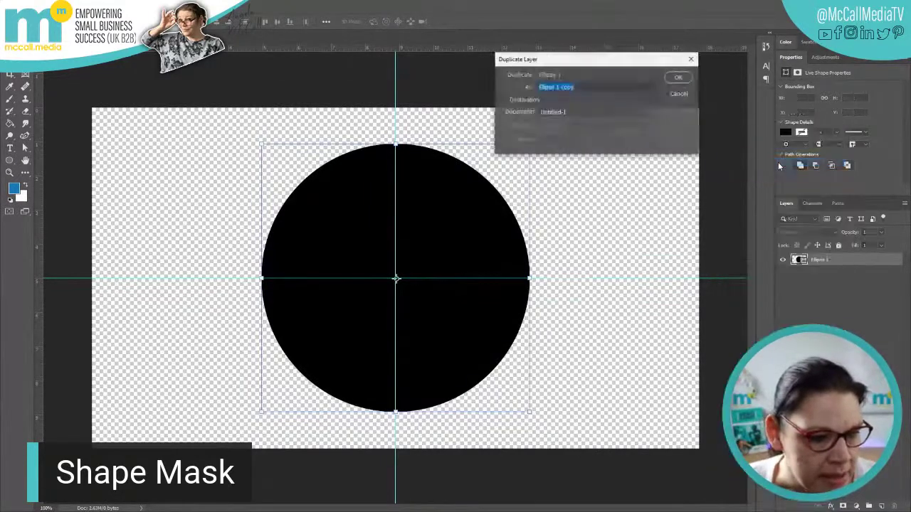
click(679, 78)
drag(848, 265, 815, 276)
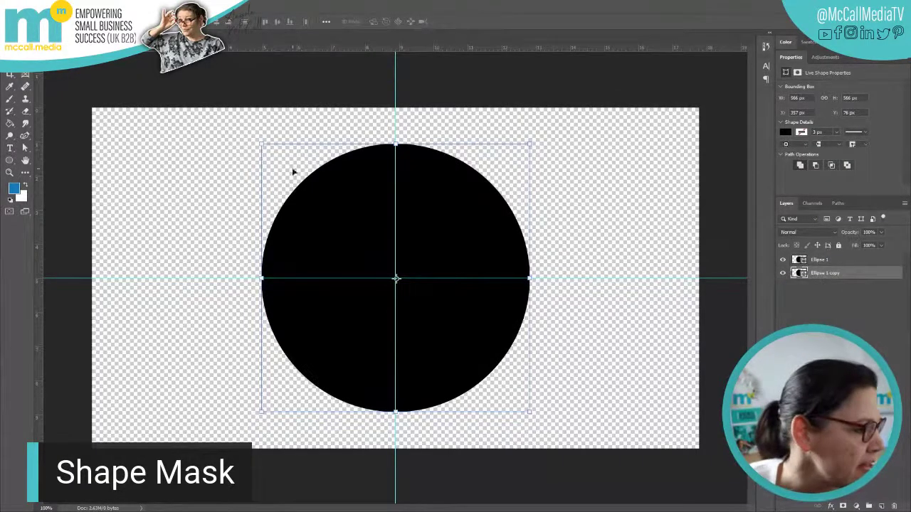
- Scale the copied circle to 110% in width and height around its centre
key(ctrl+t)
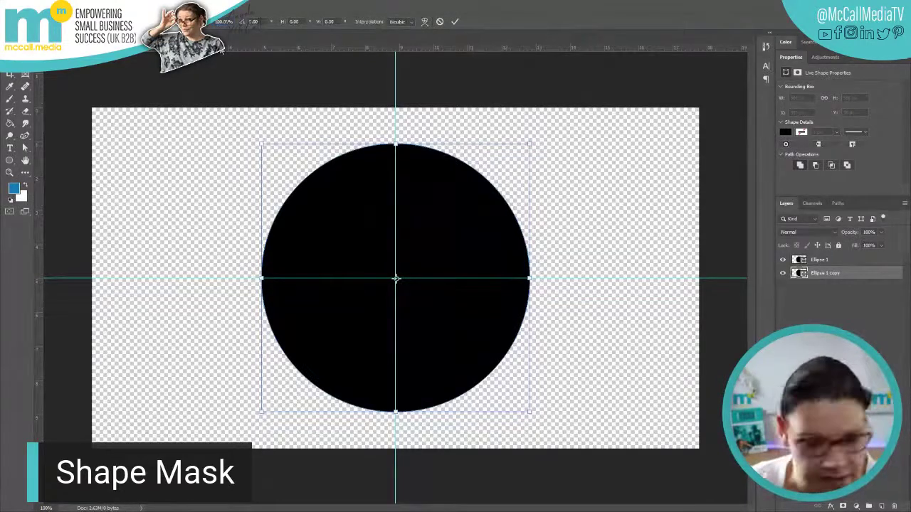
drag(395, 144, 396, 130)
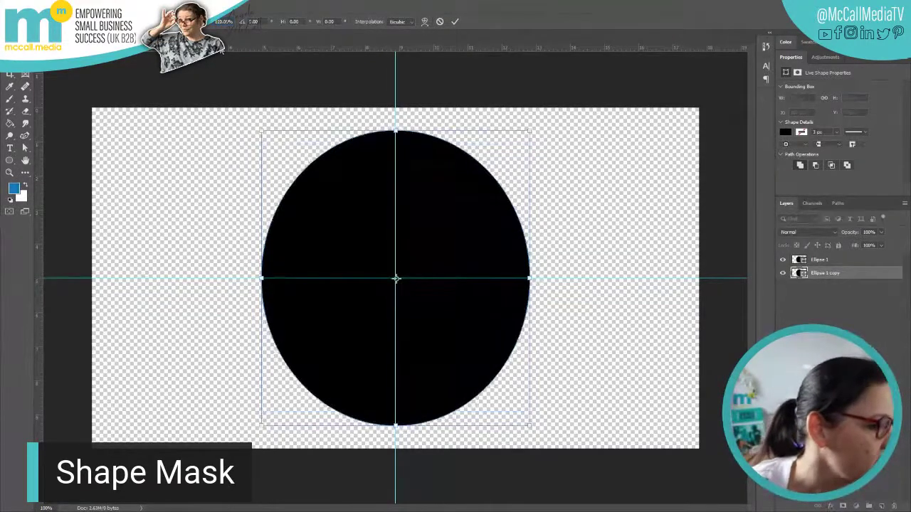
text(110)
key(Return)
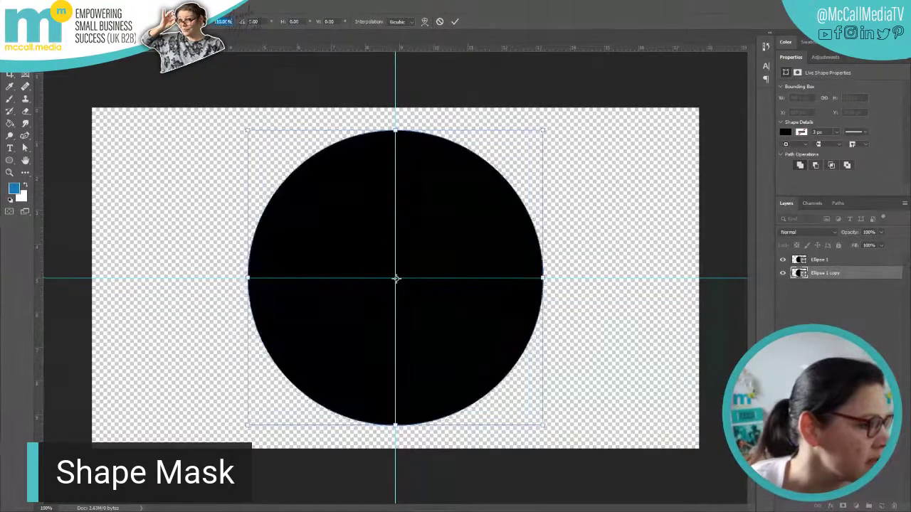
click(455, 22)
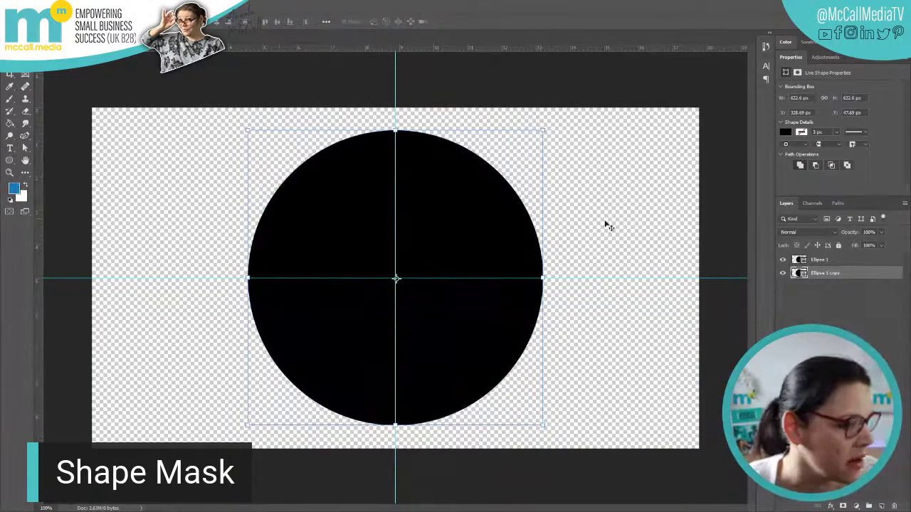
- Change the fill of the enlarged circle copy to magenta
key(ctrl+t)
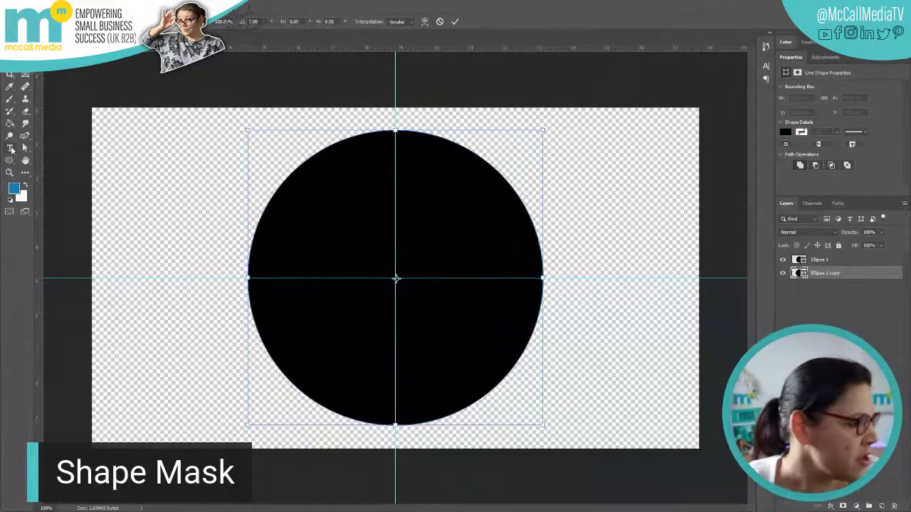
key(Return)
click(71, 22)
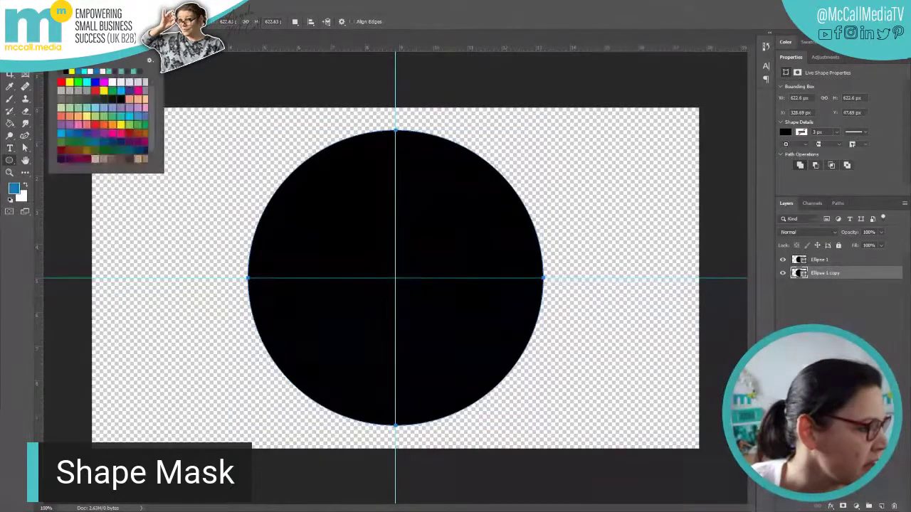
click(104, 81)
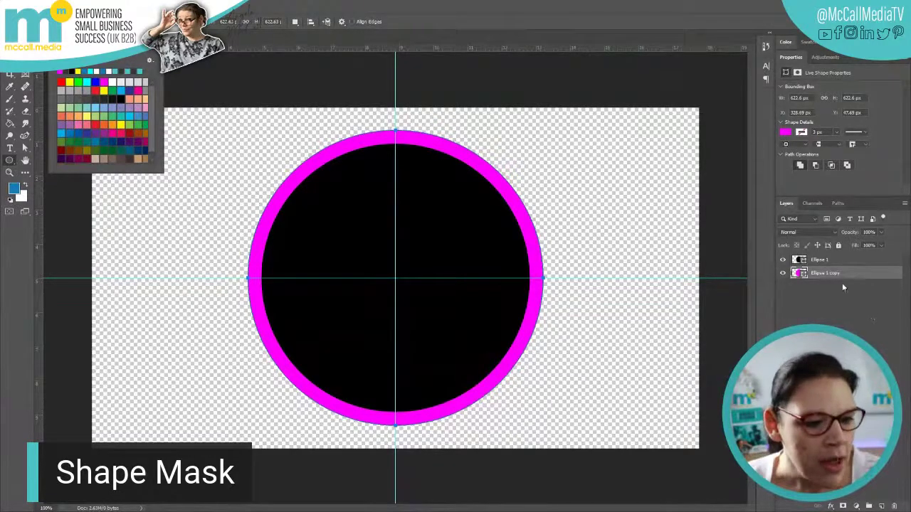
- Toggle the visibility of the black Ellipse 1 layer to compare the mask circle with the larger magenta circle
click(783, 264)
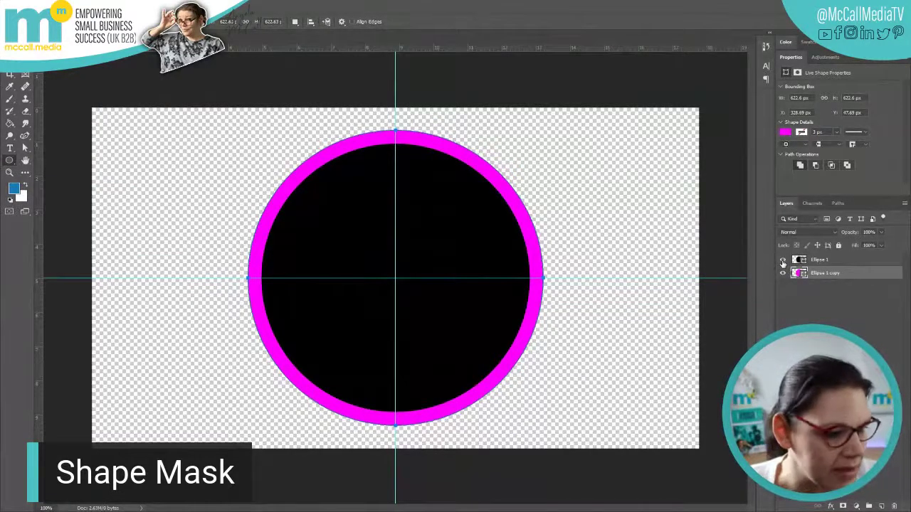
click(782, 261)
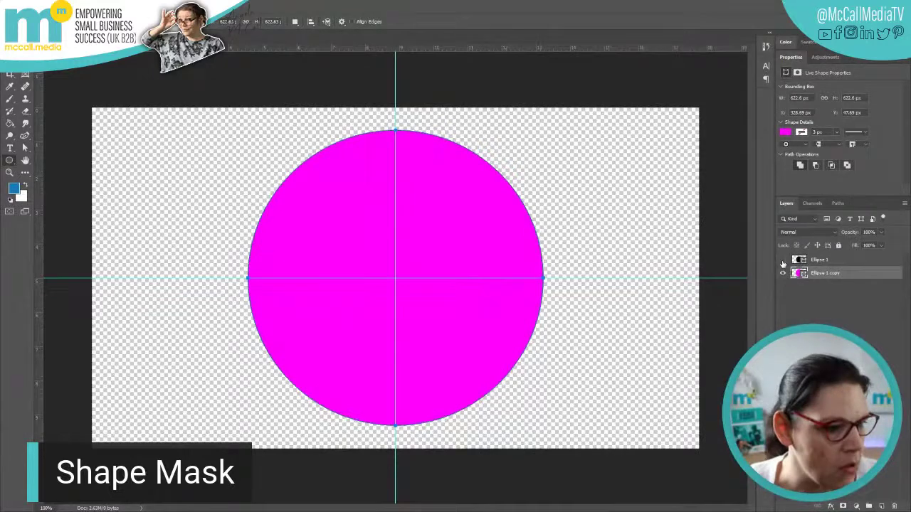
click(783, 262)
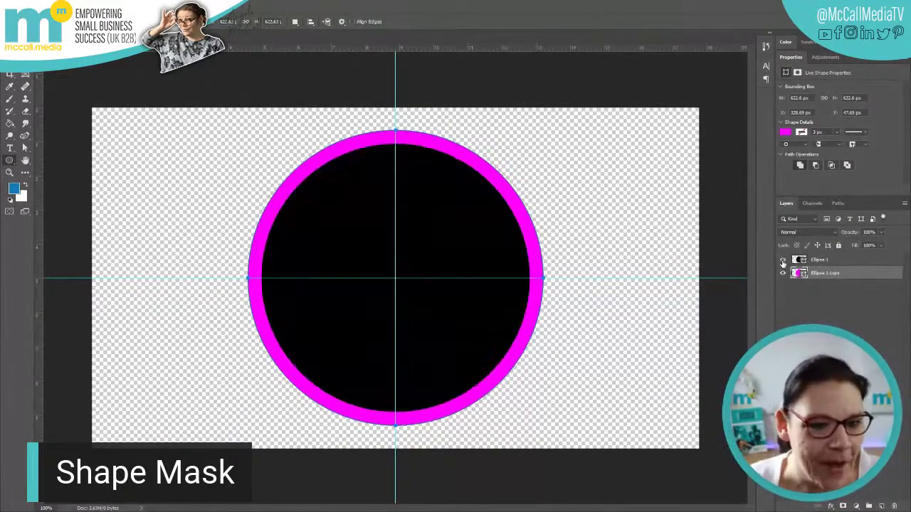
click(783, 261)
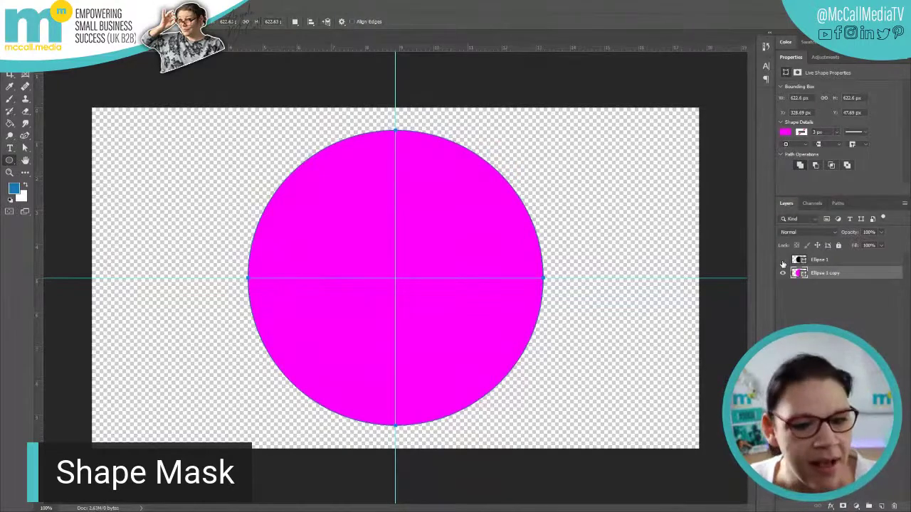
click(782, 262)
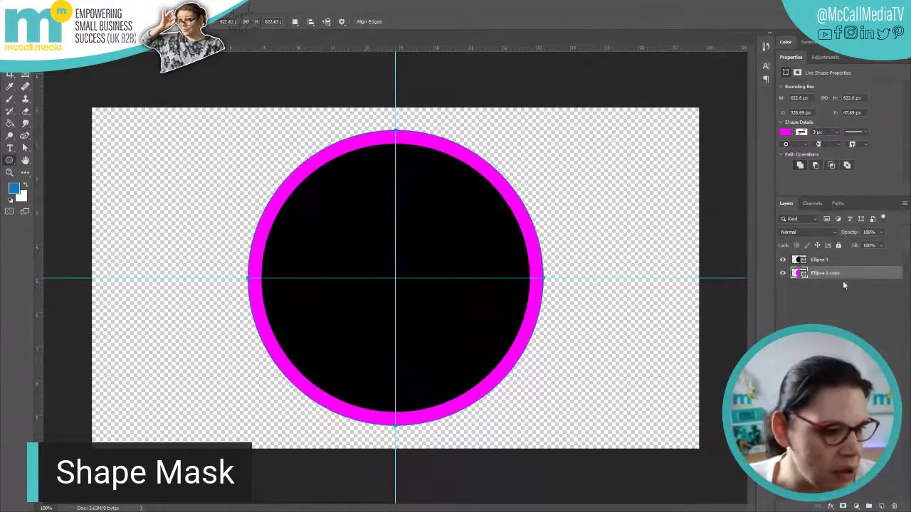
click(783, 262)
click(783, 260)
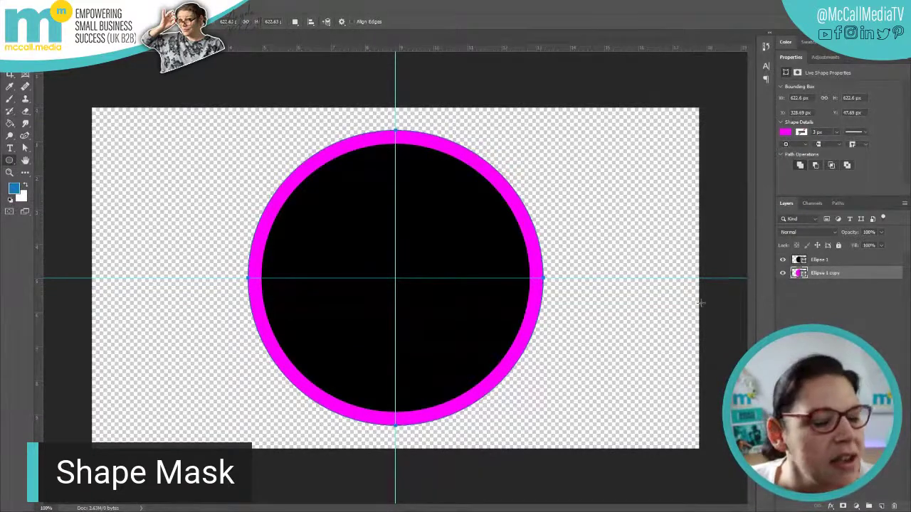
- Hide the magenta Ellipse 1 copy layer, leaving only the black circle showing
click(27, 6)
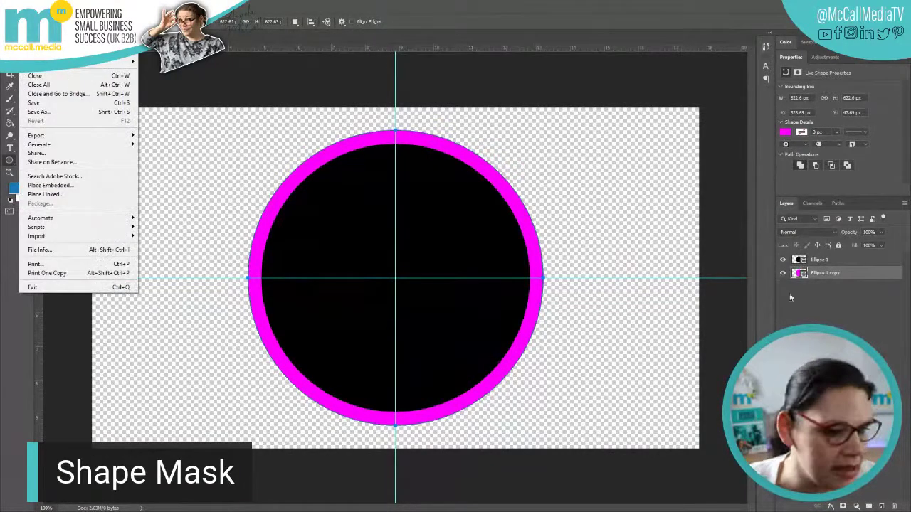
click(783, 273)
click(782, 273)
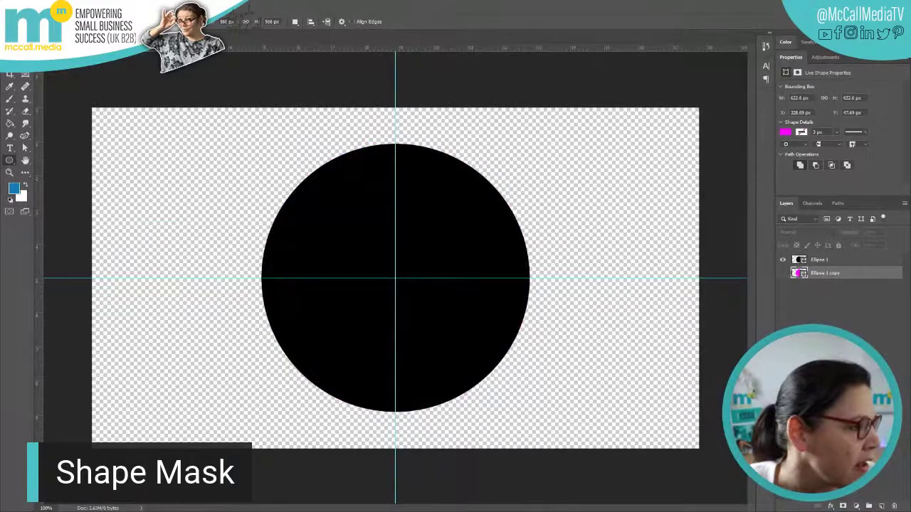
- Export the black circle as a PNG named Mask.png to the Desktop folder
click(27, 6)
click(71, 113)
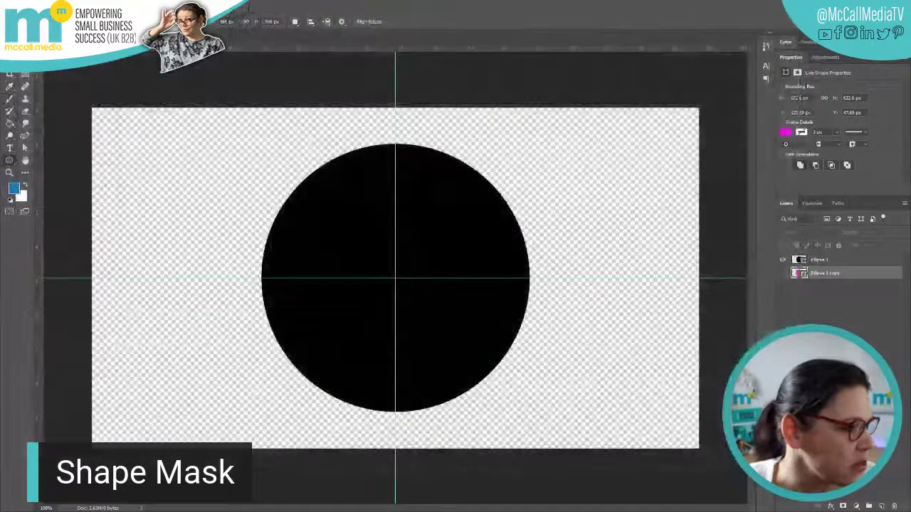
click(27, 6)
mouse_move(107, 135)
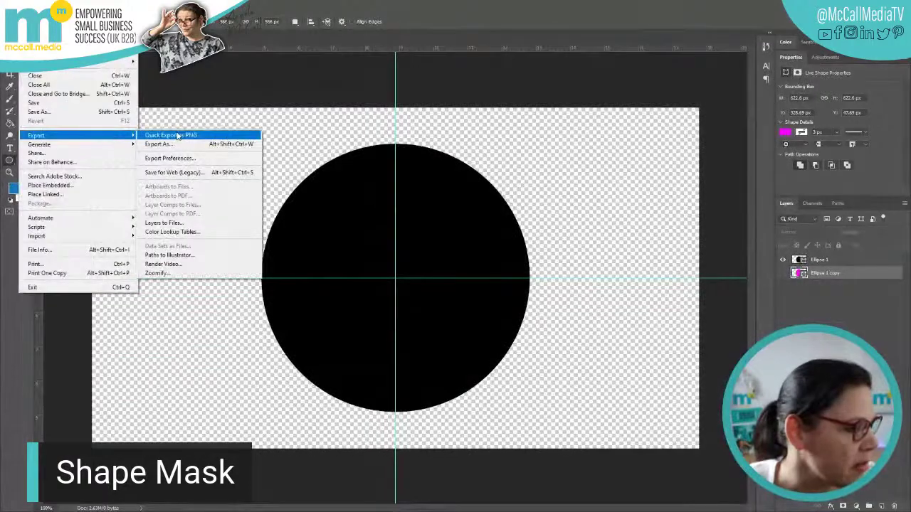
click(177, 136)
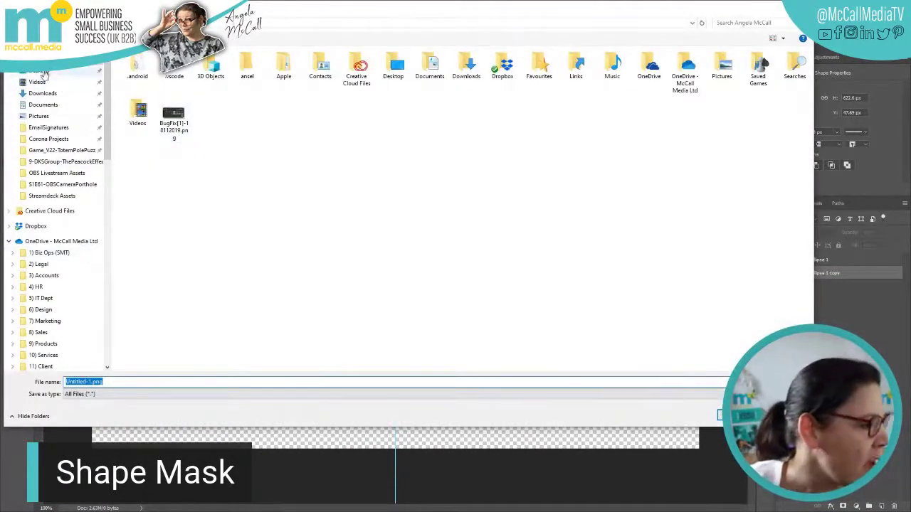
click(43, 71)
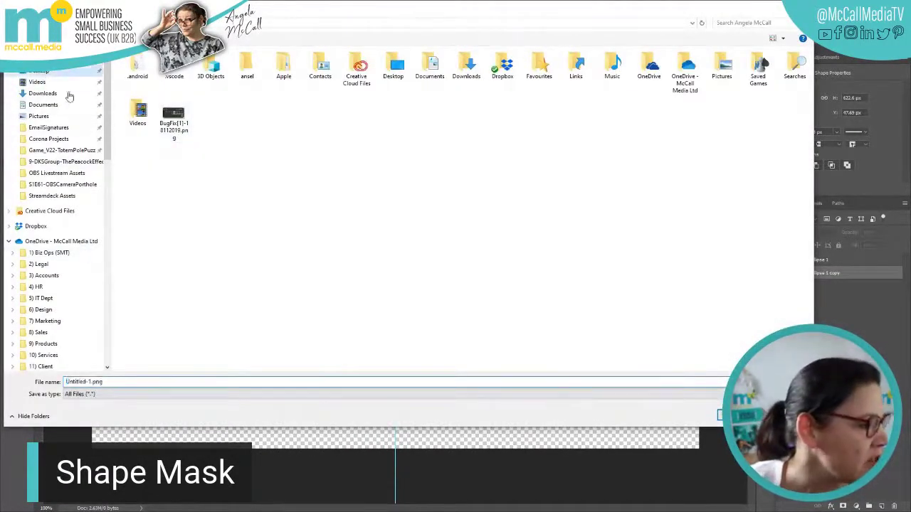
click(126, 381)
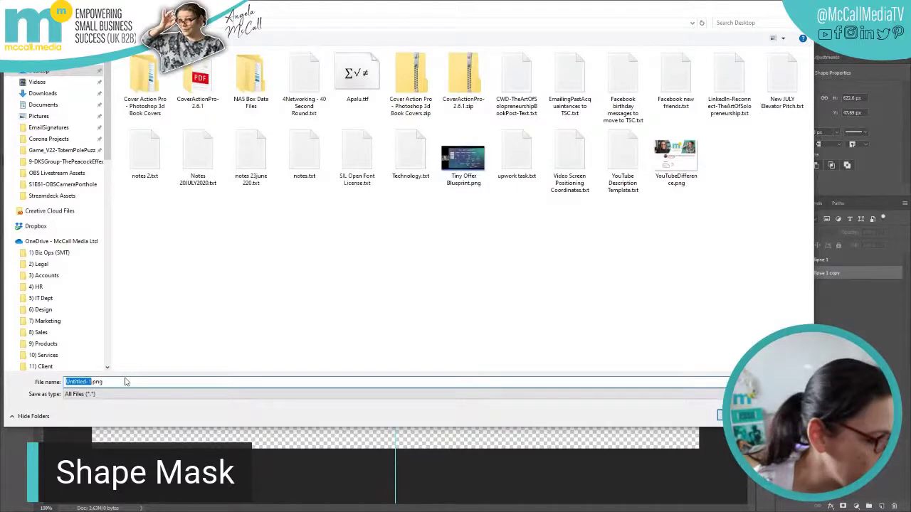
text(circle)
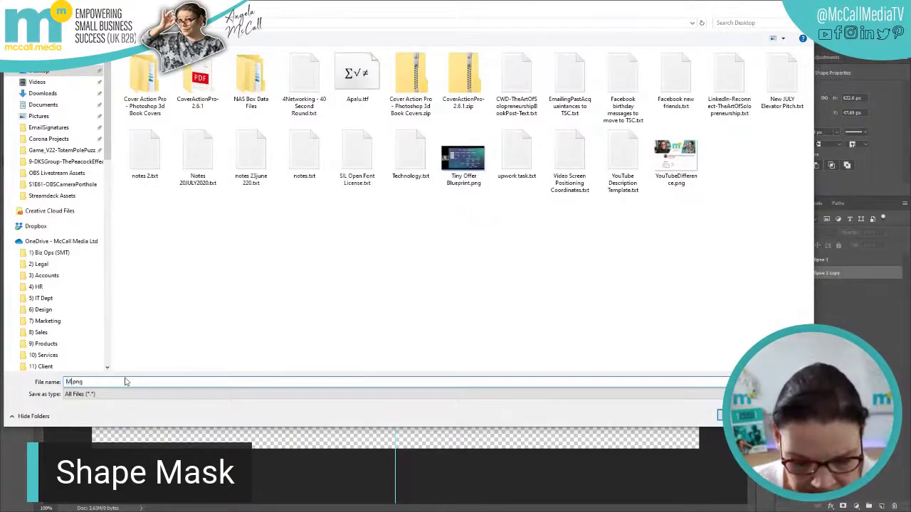
key(Return)
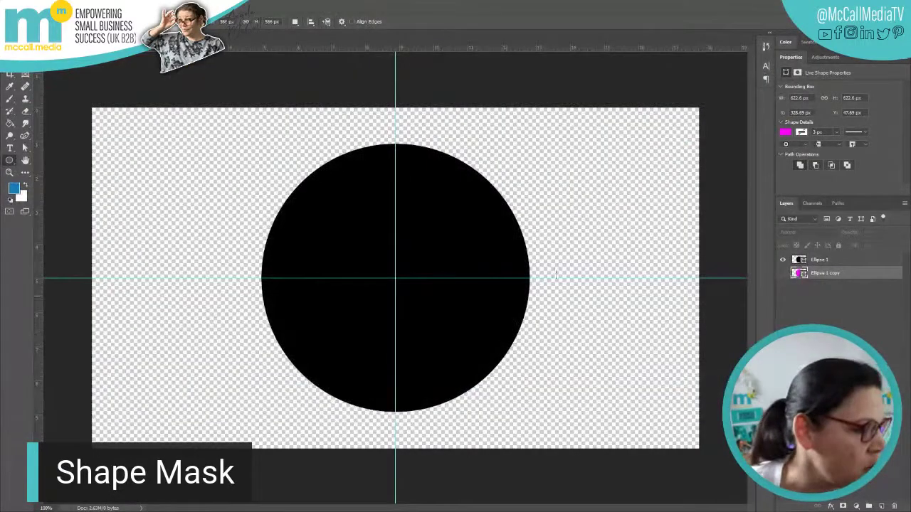
- Hide the black Ellipse 1 layer, show the magenta copy, and export it to the Desktop as Broder.png
click(783, 260)
click(783, 273)
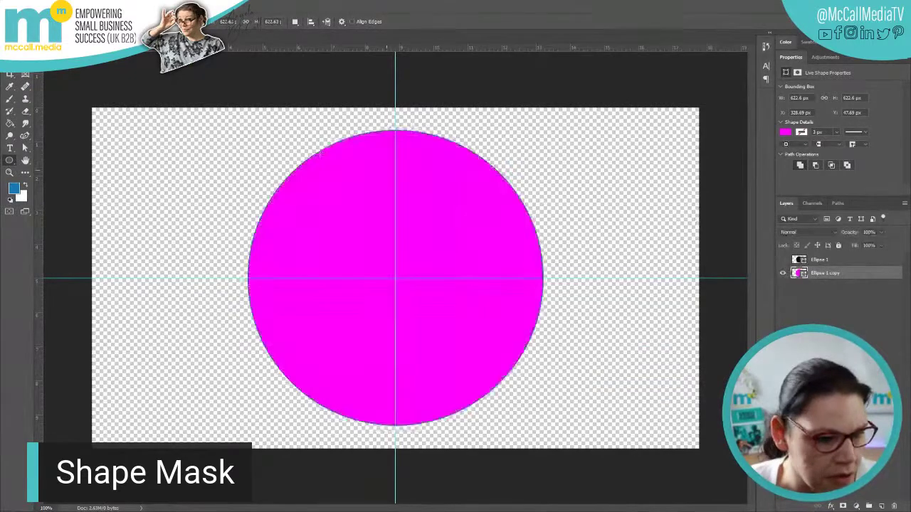
click(22, 7)
mouse_move(56, 135)
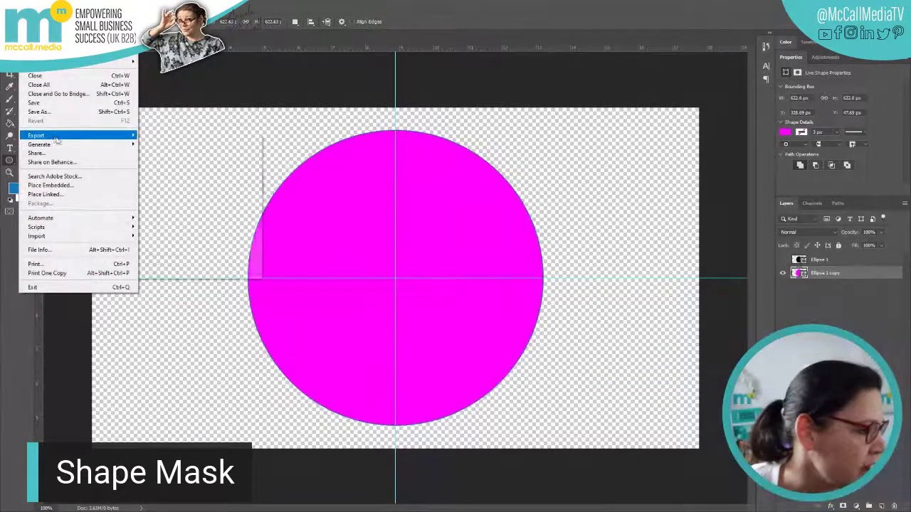
click(182, 138)
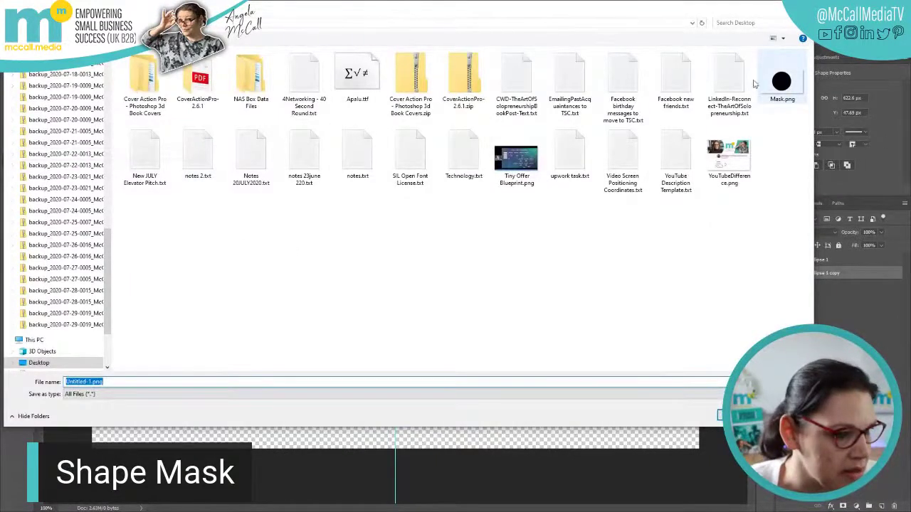
click(92, 382)
key(shift+Home)
text(Broder)
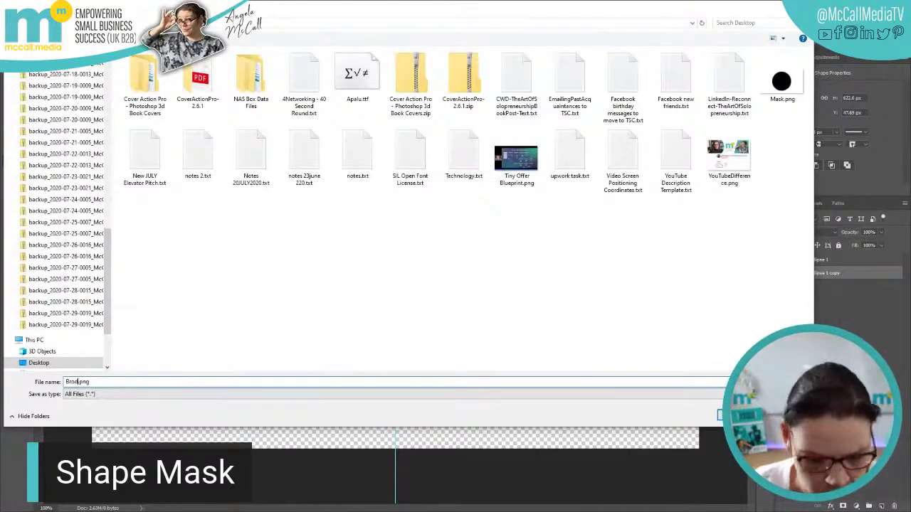
key(Return)
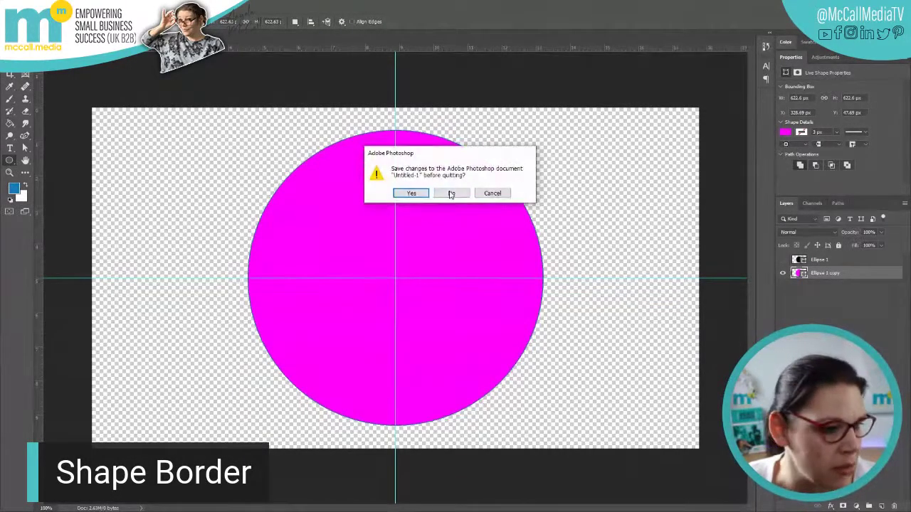
- Quit Photoshop without saving the Untitled-1 document
click(451, 190)
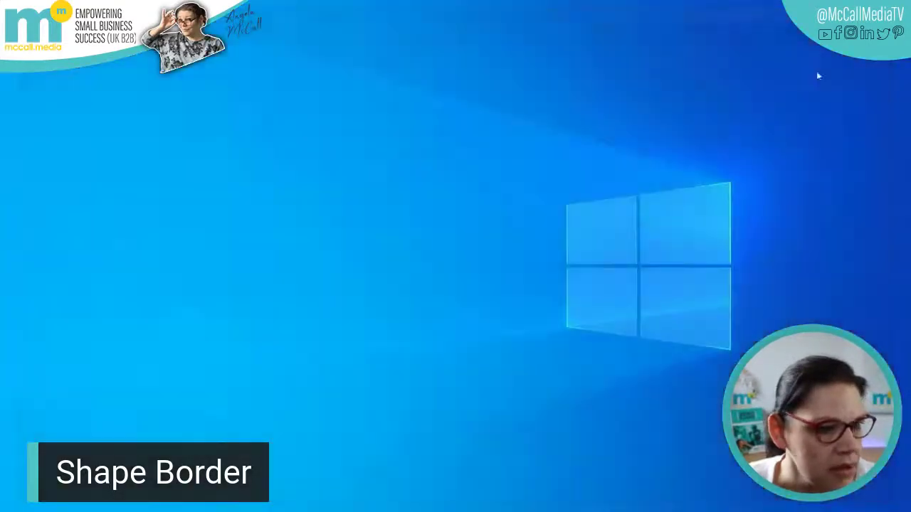
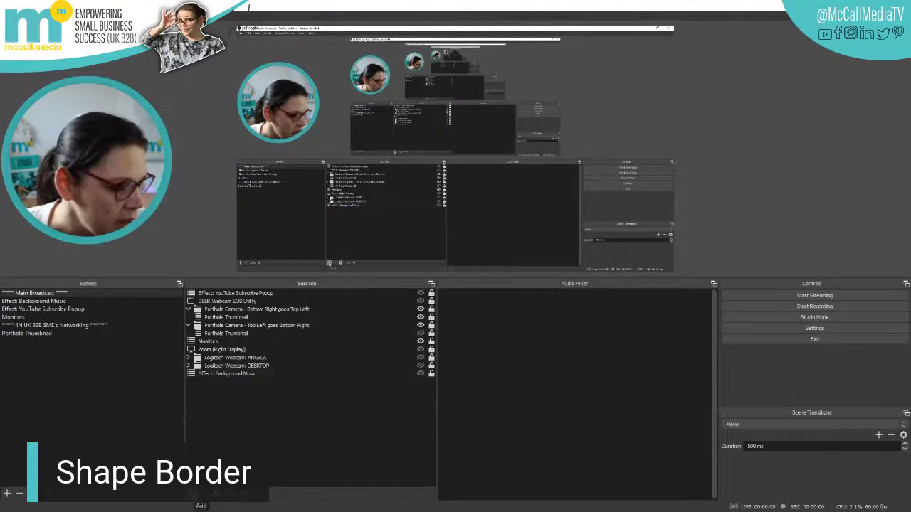
click(192, 493)
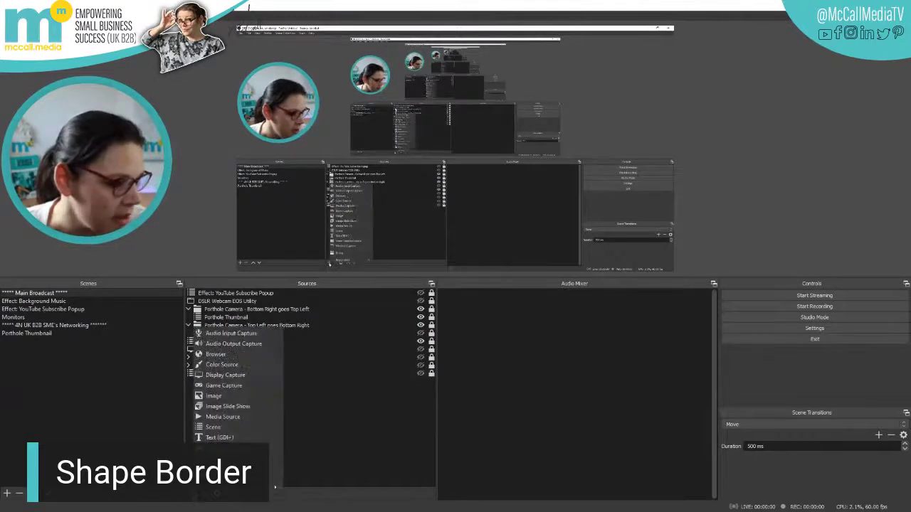
click(223, 417)
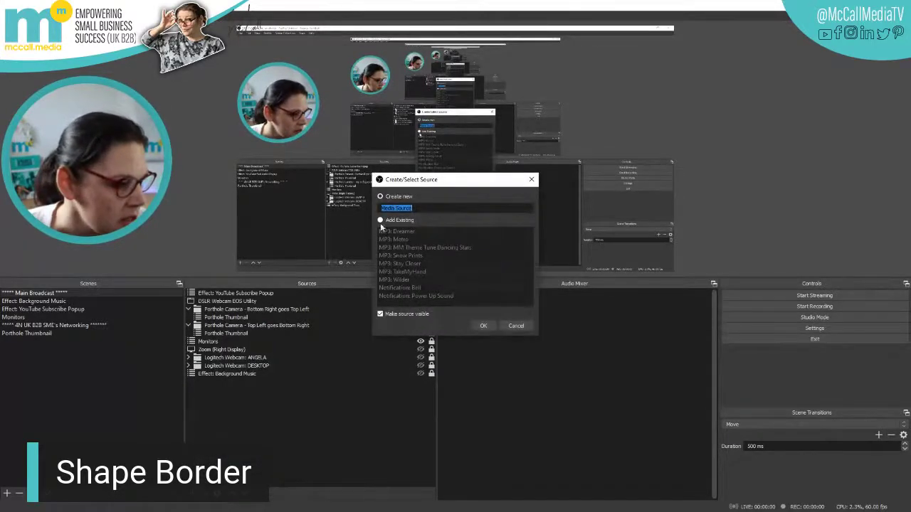
click(516, 325)
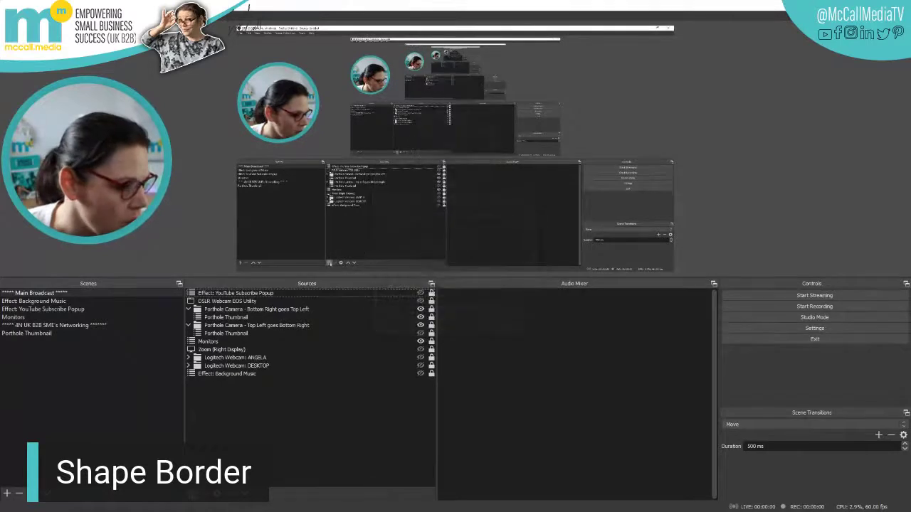
- In OBS Studio, add the existing DSLR Webcam EOS Utility window capture as a visible source in the Main Broadcast scene
click(193, 493)
click(213, 457)
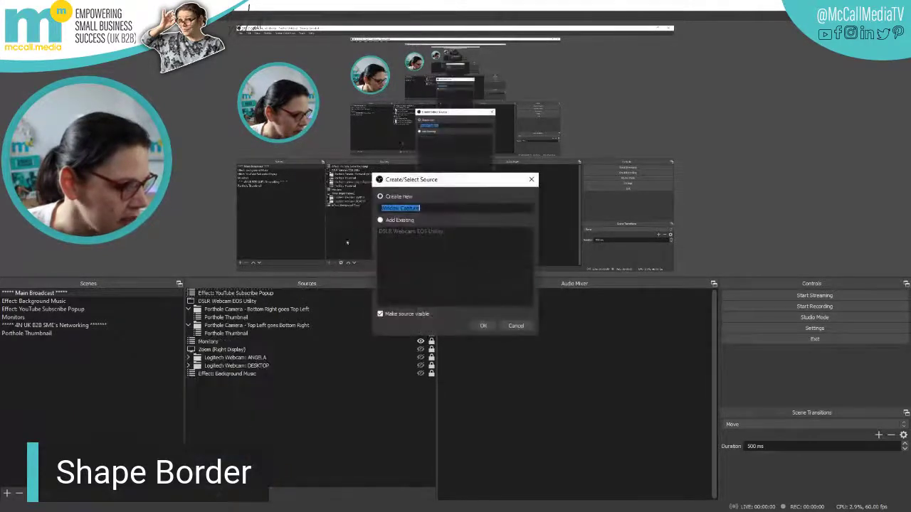
click(382, 220)
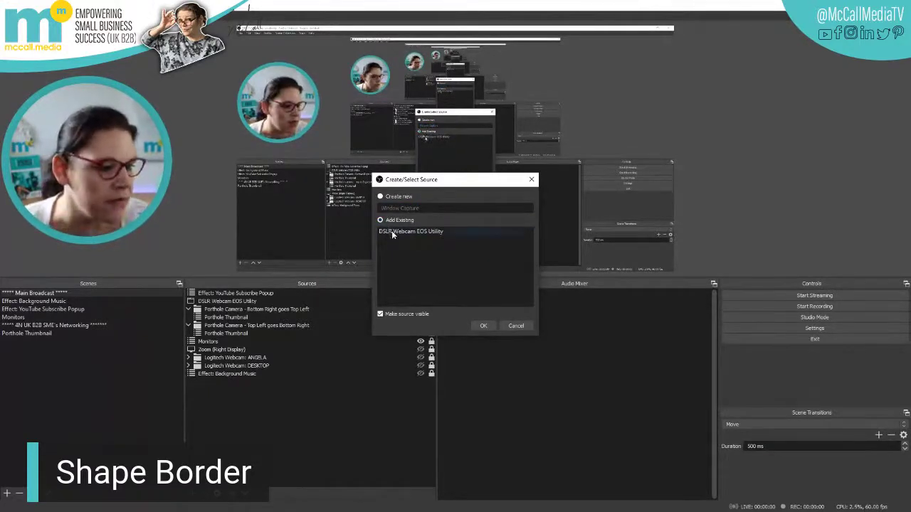
click(391, 231)
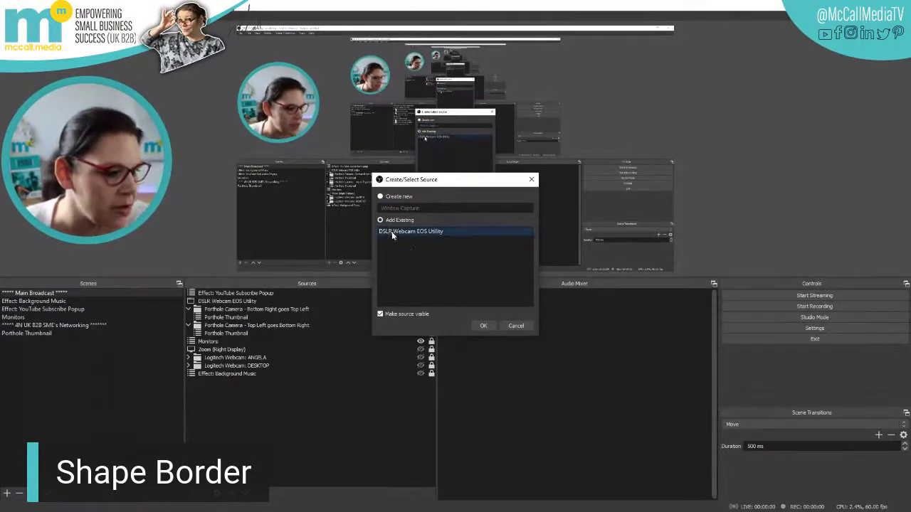
click(481, 326)
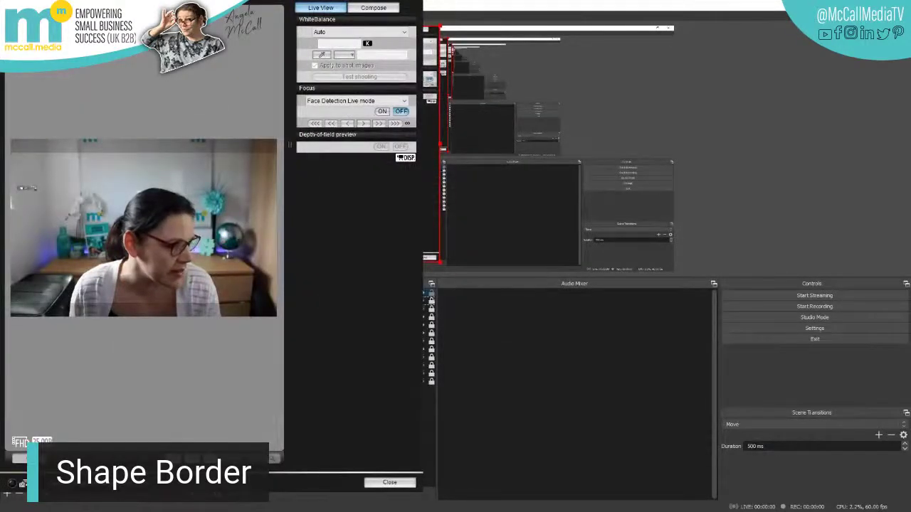
- Crop the new DSLR webcam source to the live camera picture and move it towards the right side of the canvas
drag(285, 25, 522, 111)
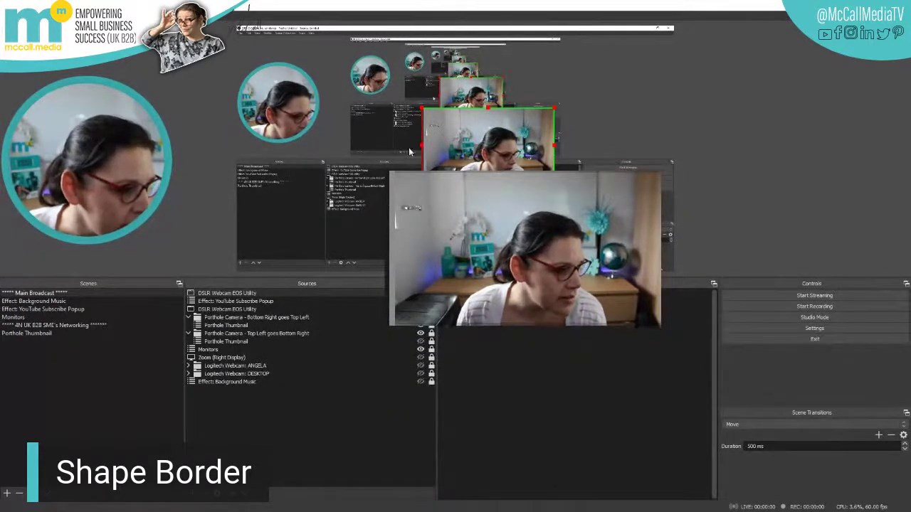
drag(423, 145, 615, 130)
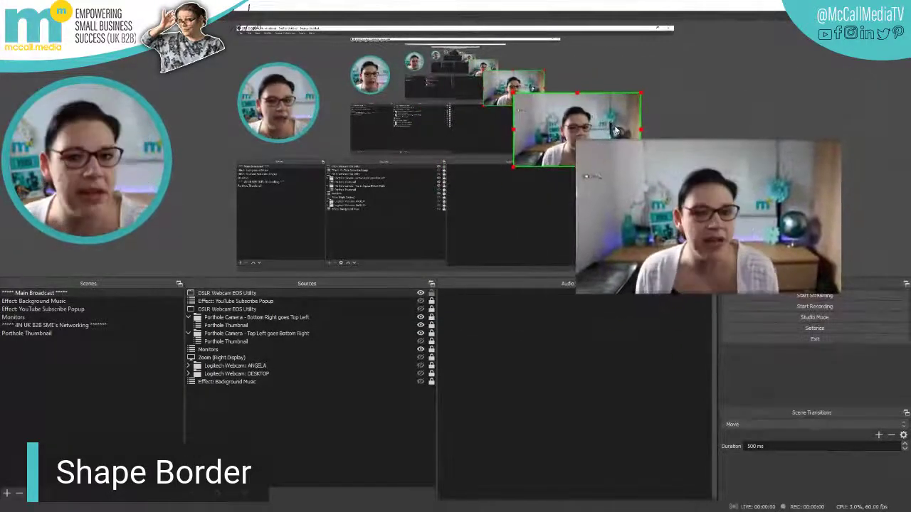
click(259, 293)
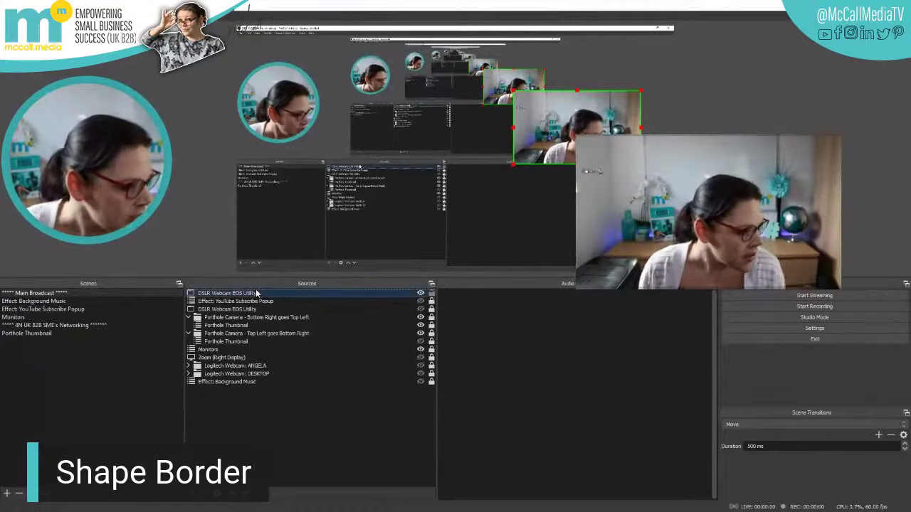
- Create a new visible source group named Test-Porthole
click(199, 503)
click(235, 472)
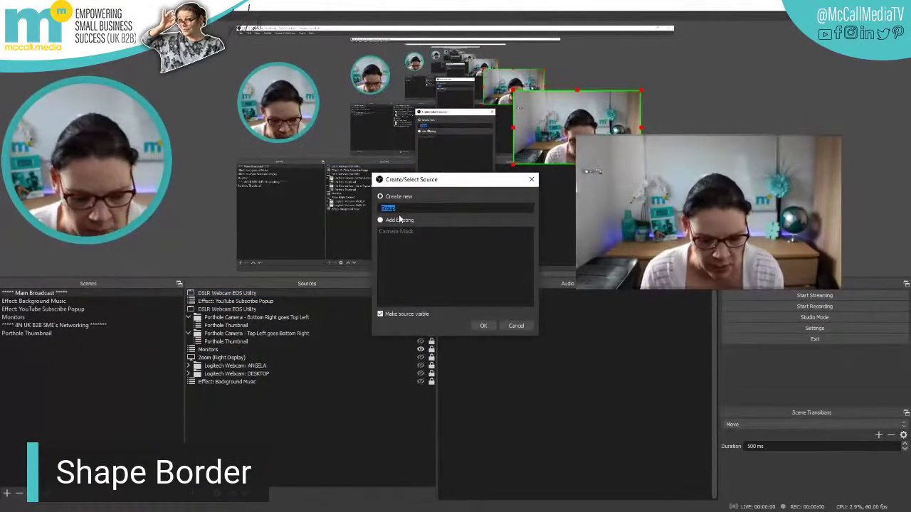
text(Test-Porth)
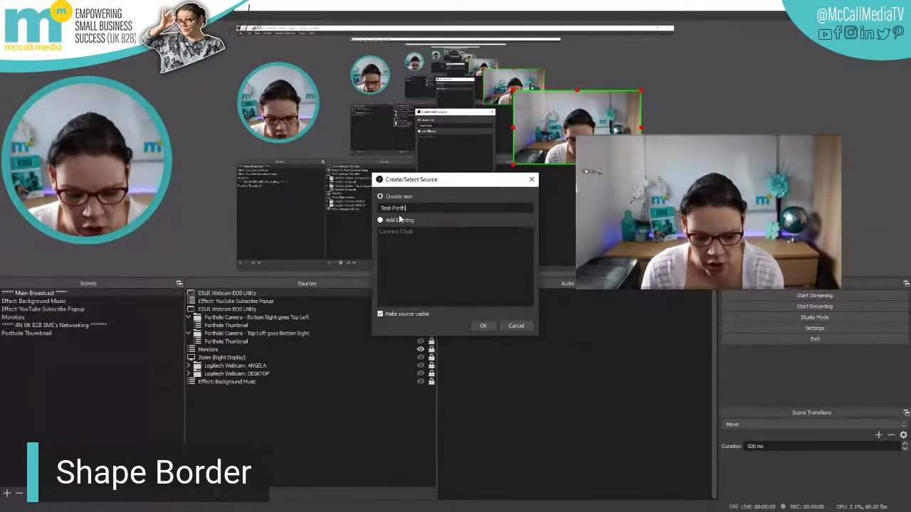
text(ole)
click(483, 325)
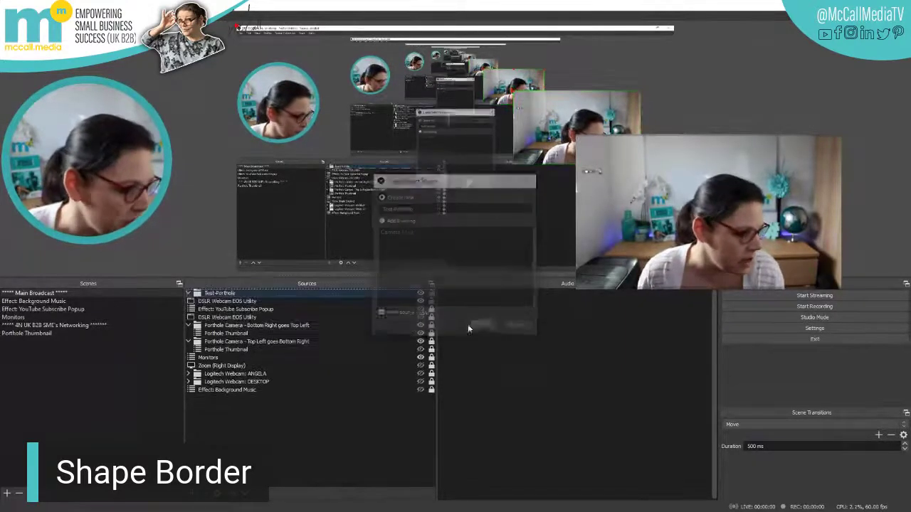
- Reorder the Test-Porthole group to sit above the Porthole Camera groups and place the new DSLR webcam source inside it
drag(231, 297, 227, 323)
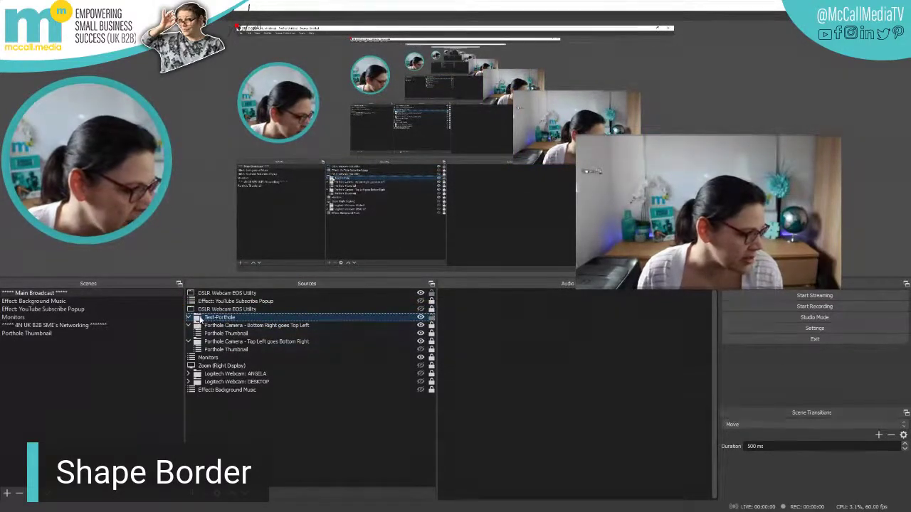
click(227, 294)
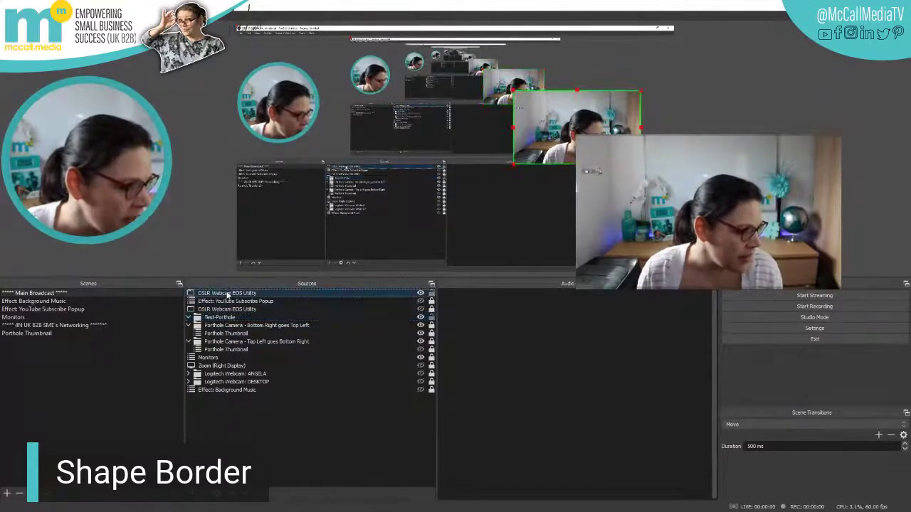
drag(227, 300, 225, 320)
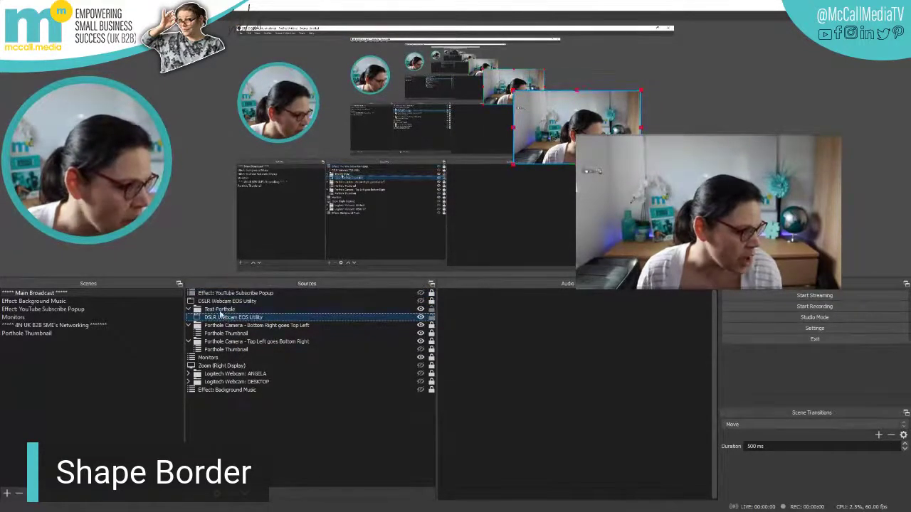
- Select the Test-Porthole group and its nested DSLR webcam source in turn to compare their outlines on the canvas
click(221, 311)
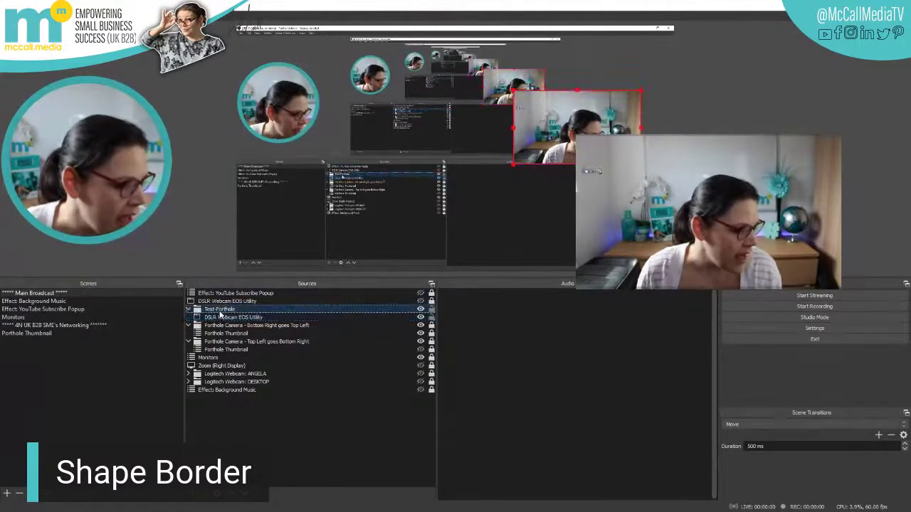
click(221, 317)
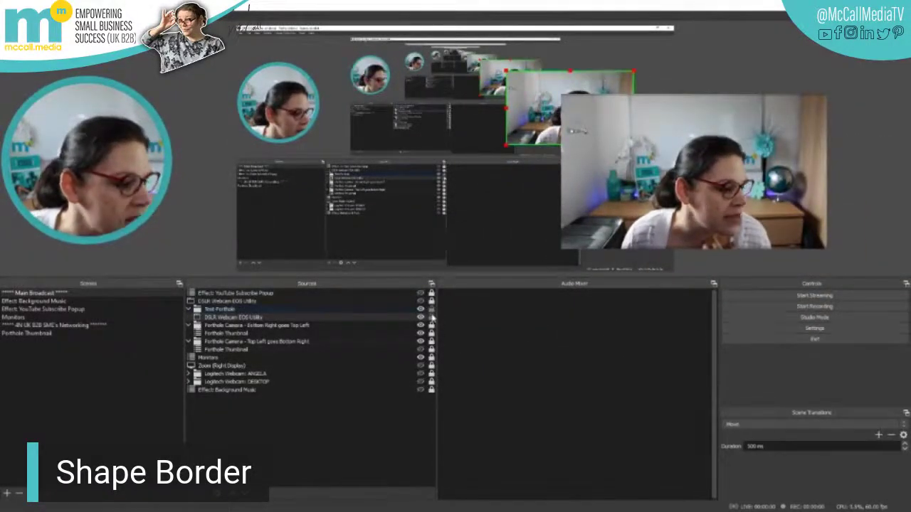
click(240, 317)
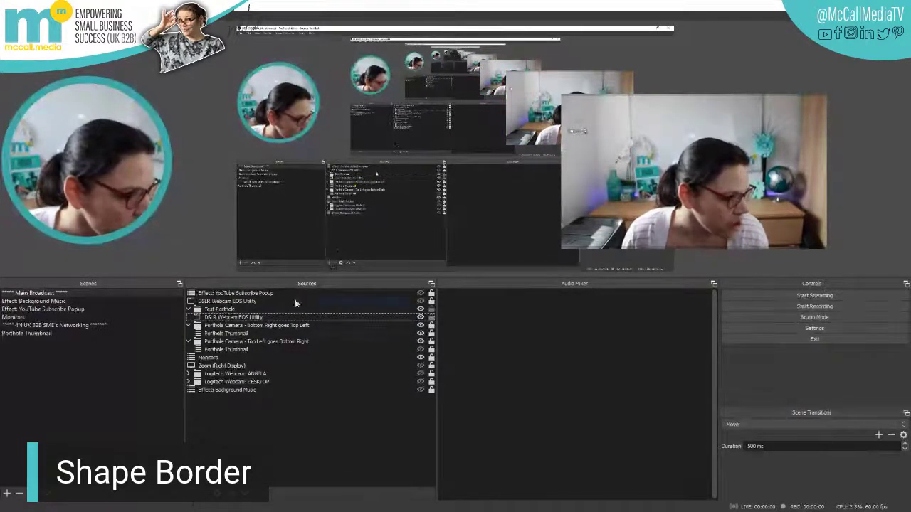
click(244, 318)
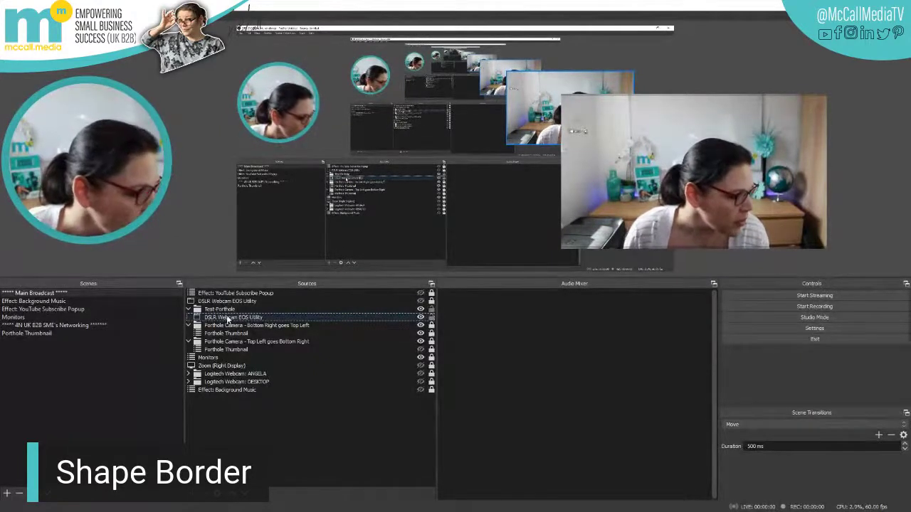
drag(227, 317, 229, 312)
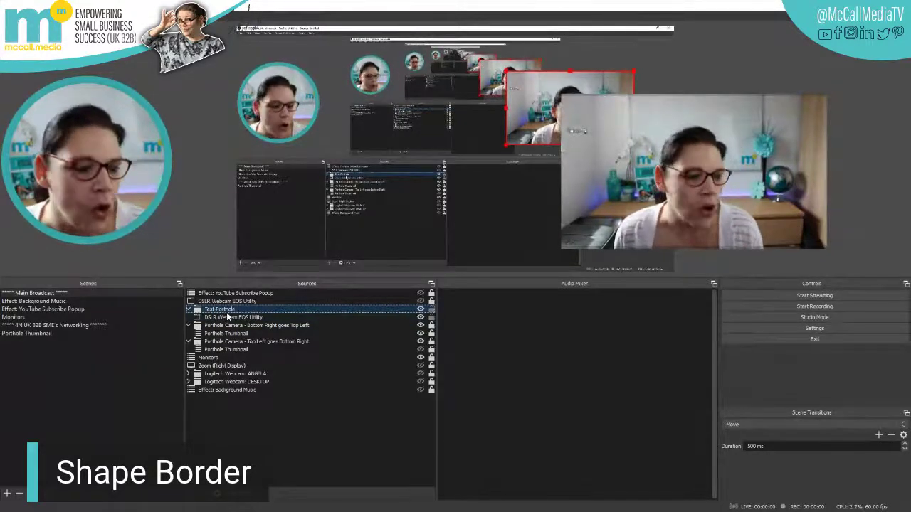
- Add an Image Mask/Blend filter to the Test-Porthole group and set its type to Alpha Mask (Alpha Channel)
right_click(237, 311)
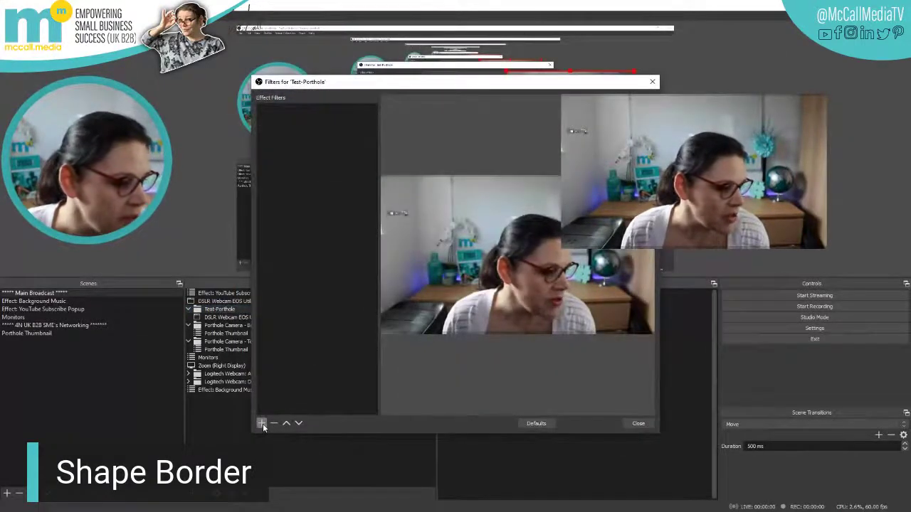
click(262, 423)
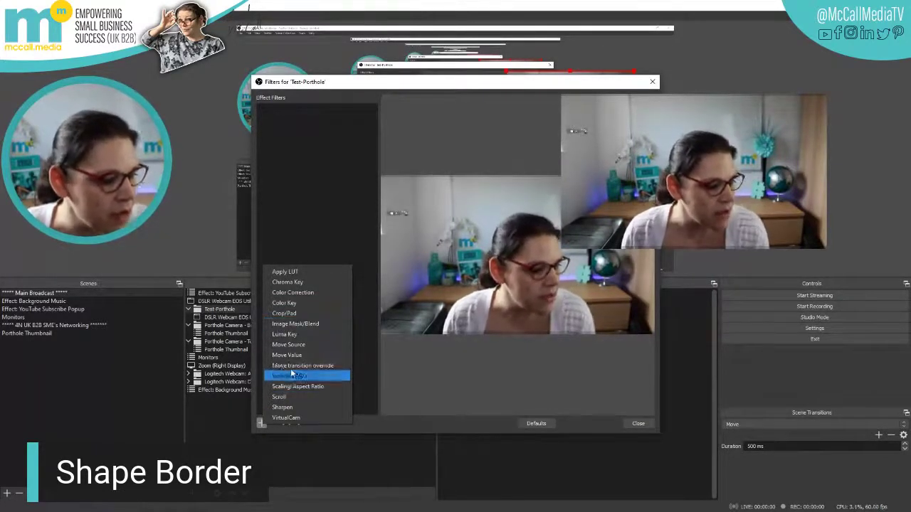
click(285, 324)
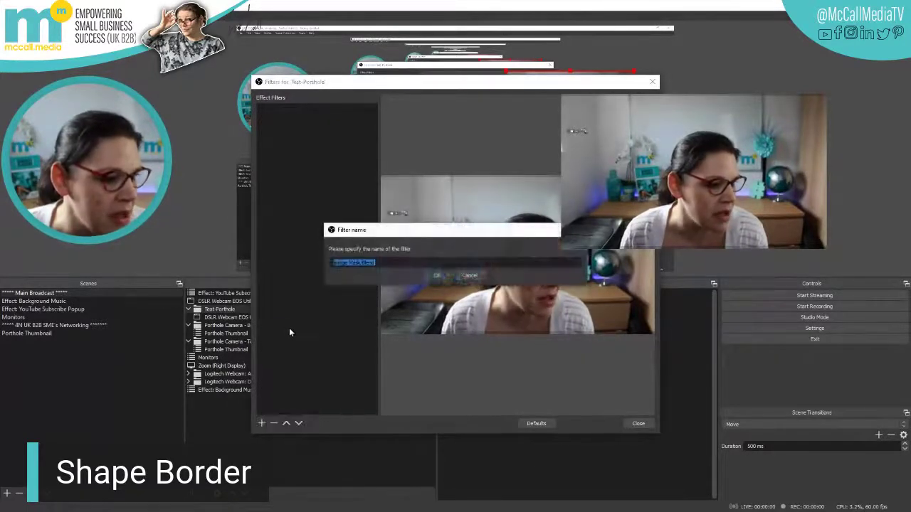
click(431, 275)
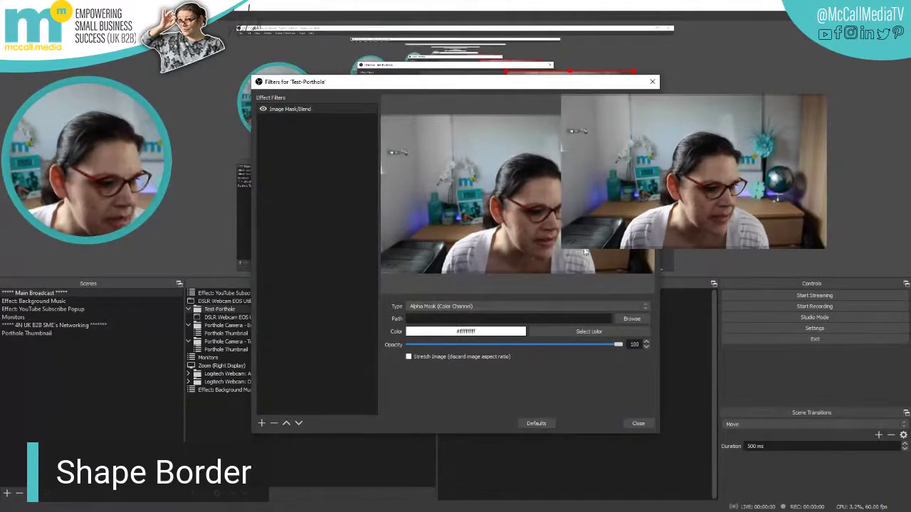
click(437, 307)
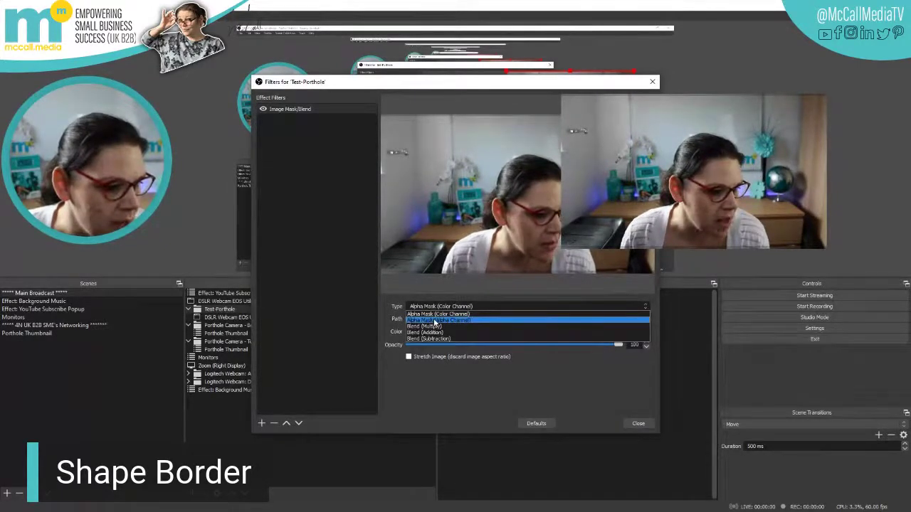
click(438, 321)
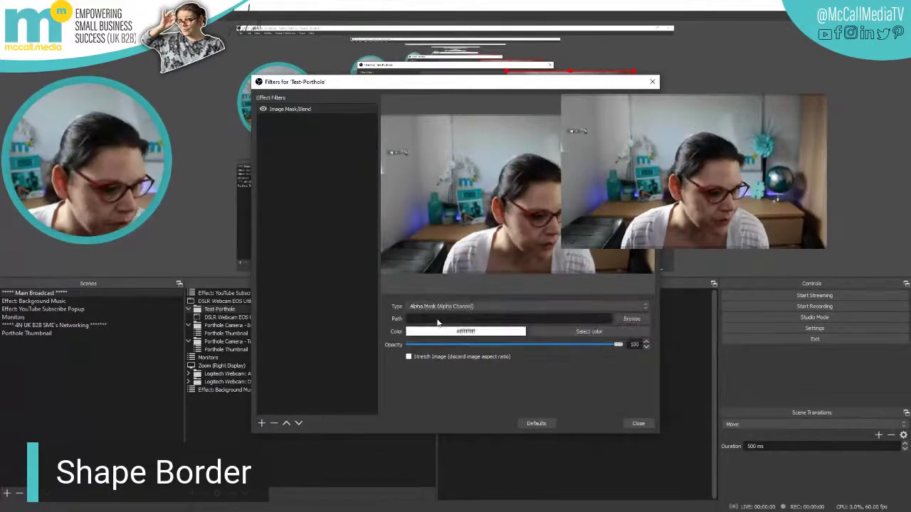
- Load Mask.png from the Desktop as the mask image, keeping the filter's opacity at 100
click(627, 319)
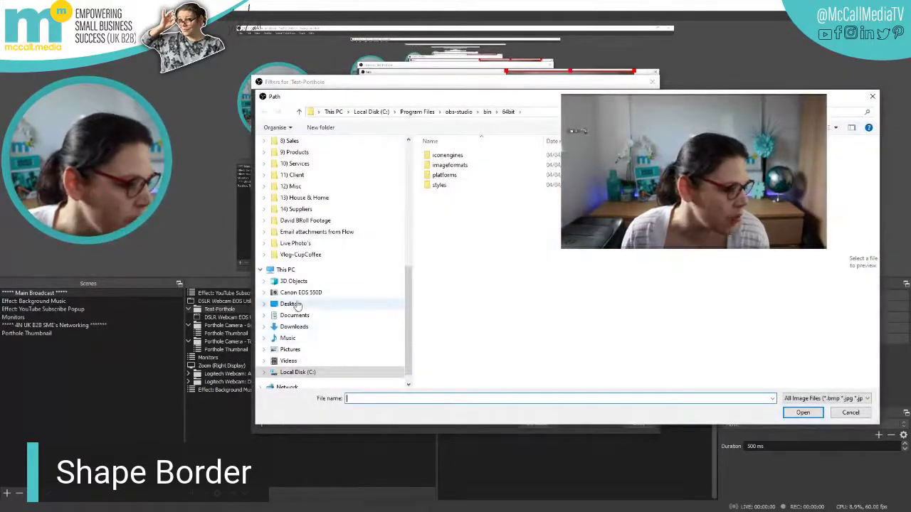
click(298, 305)
text(Mask.png)
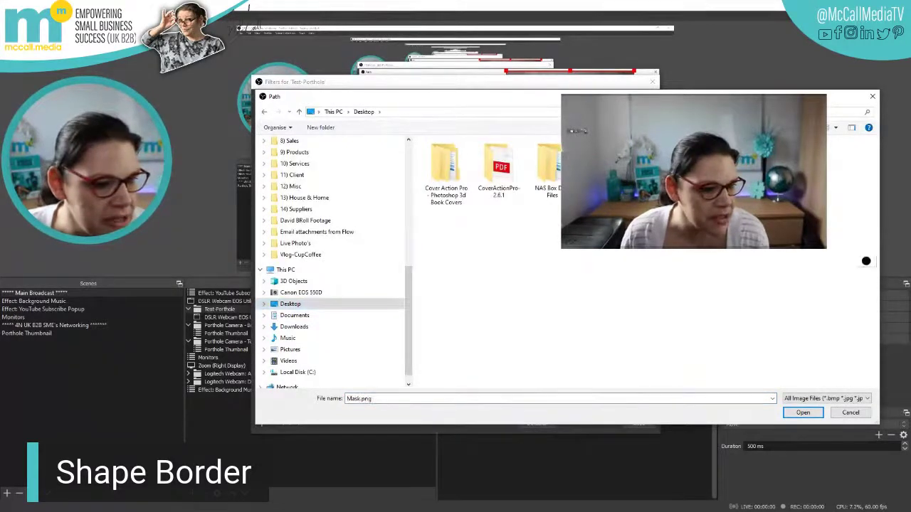
click(803, 412)
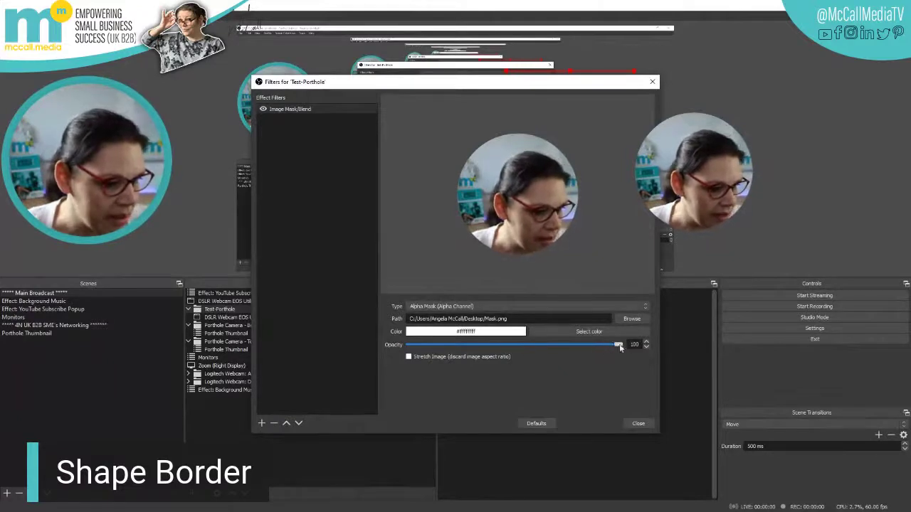
mouse_move(621, 344)
mouse_down()
mouse_move(457, 346)
mouse_move(619, 345)
mouse_up()
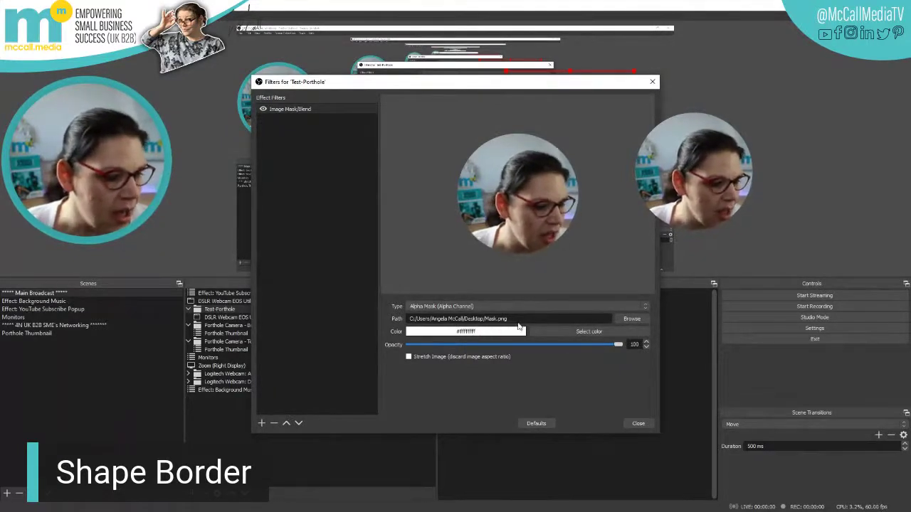
- Try a magenta #ff00ff tint on the mask filter, and set its colour back to white
click(541, 332)
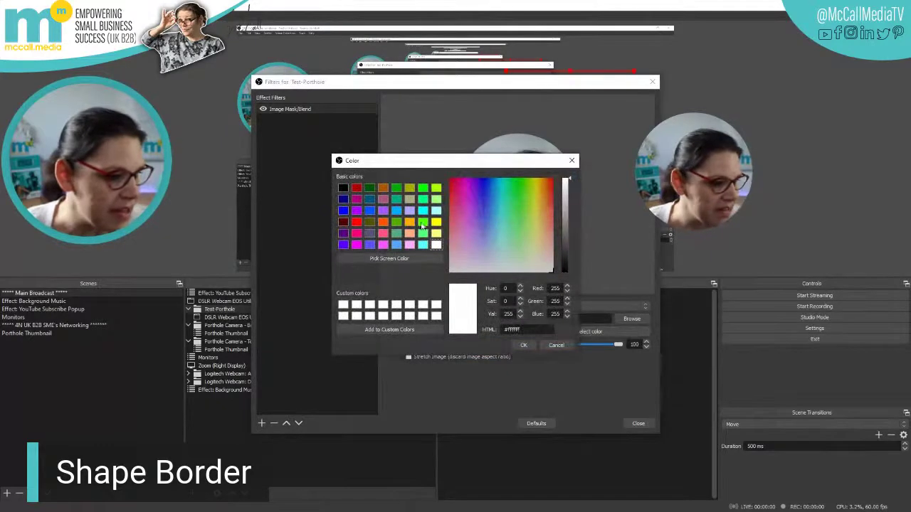
click(356, 244)
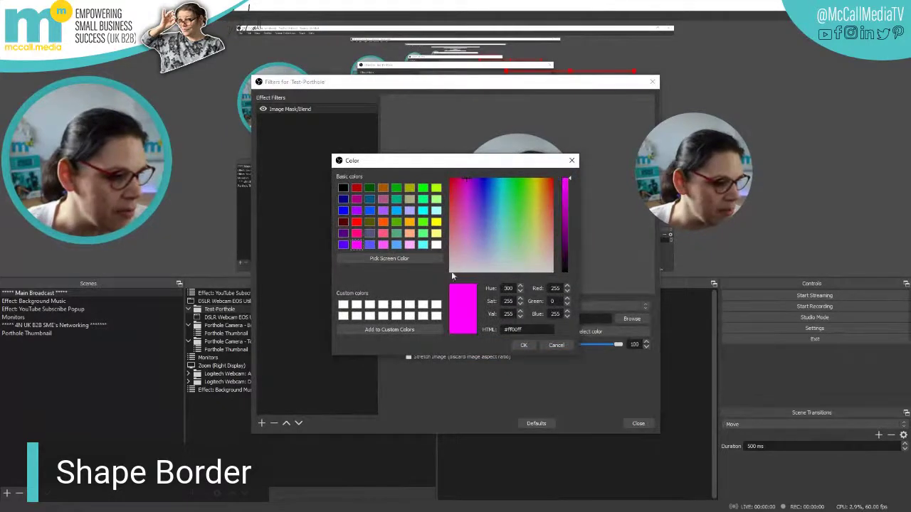
click(523, 346)
drag(619, 348, 664, 338)
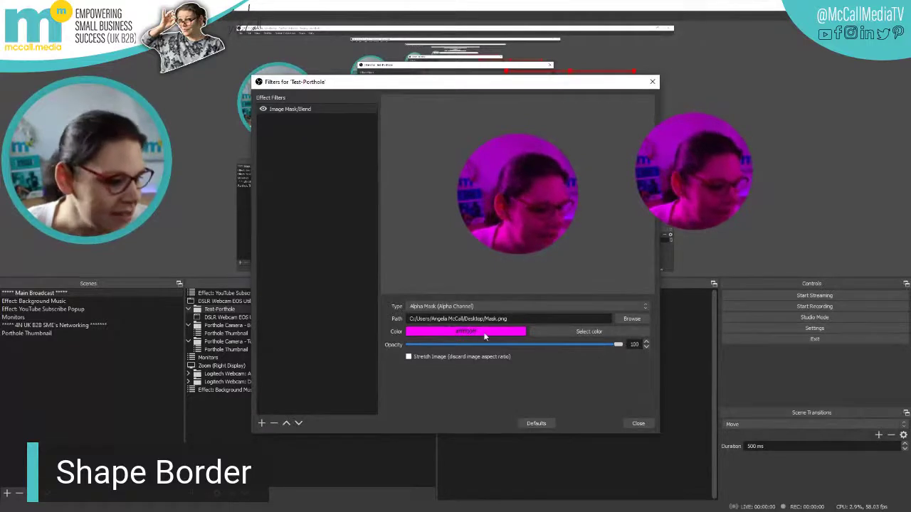
click(566, 333)
click(435, 245)
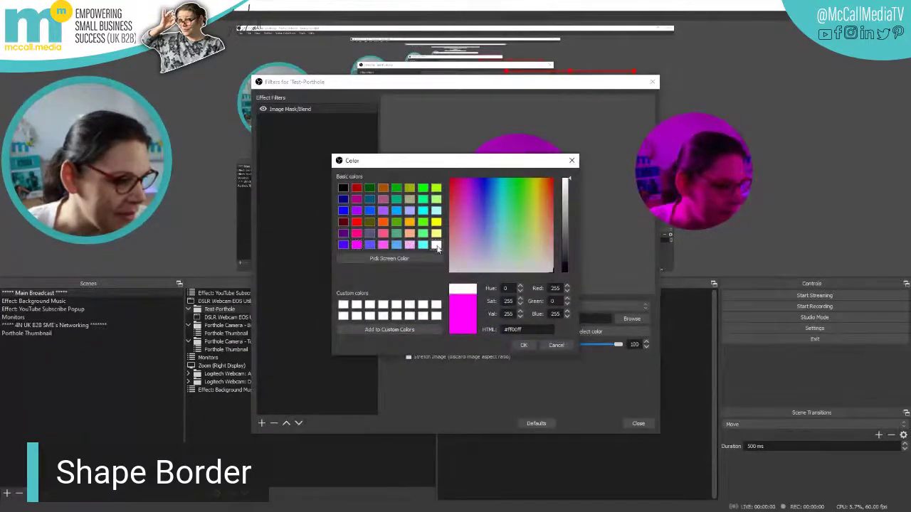
click(521, 345)
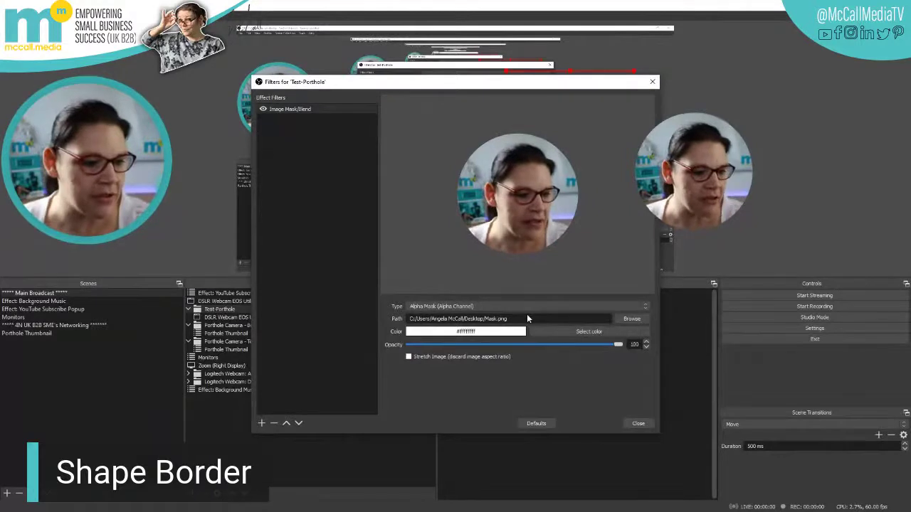
- Close the group's filters and create a new visible image source named test-border
click(638, 423)
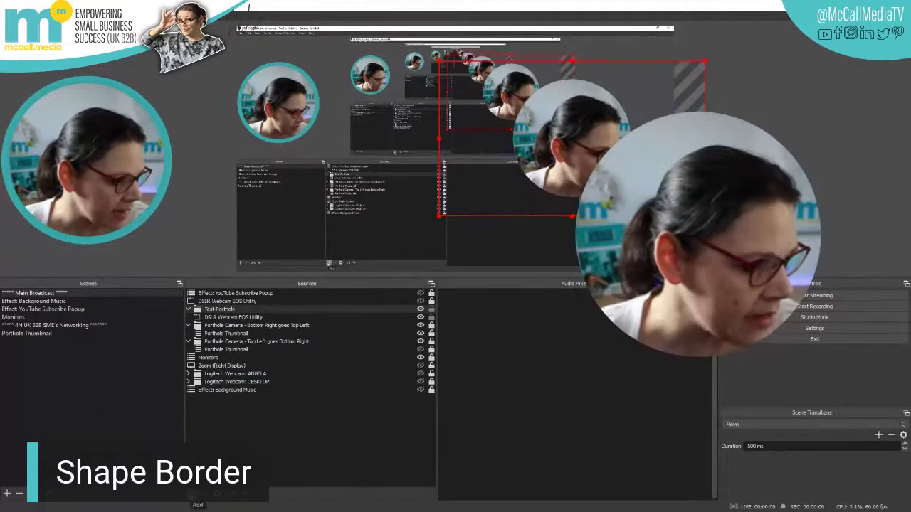
click(191, 493)
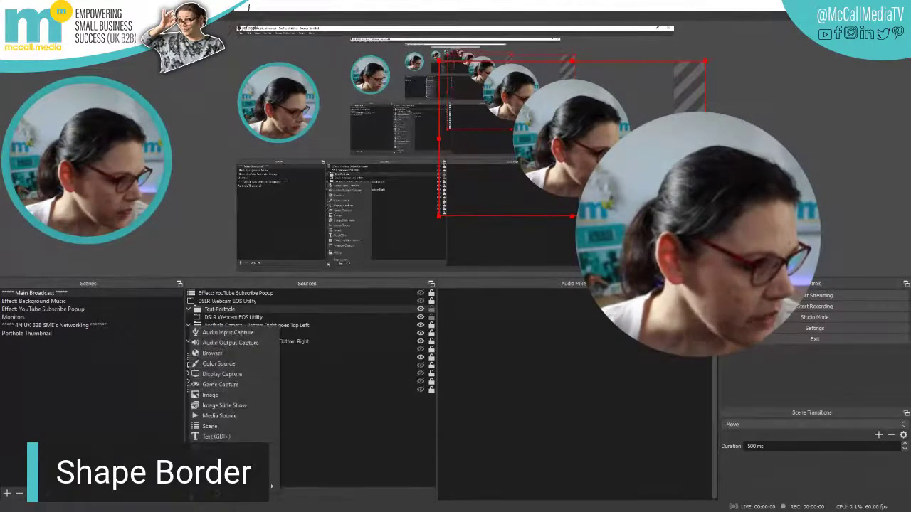
click(206, 395)
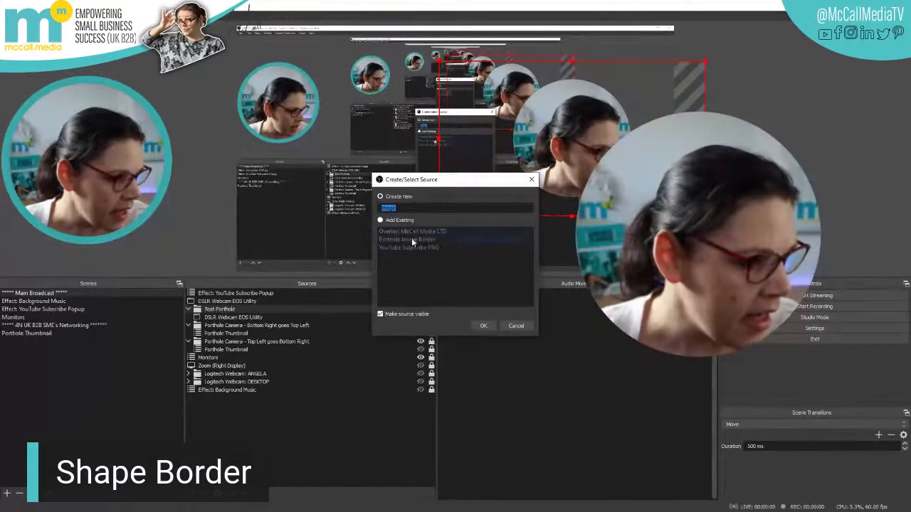
text(te)
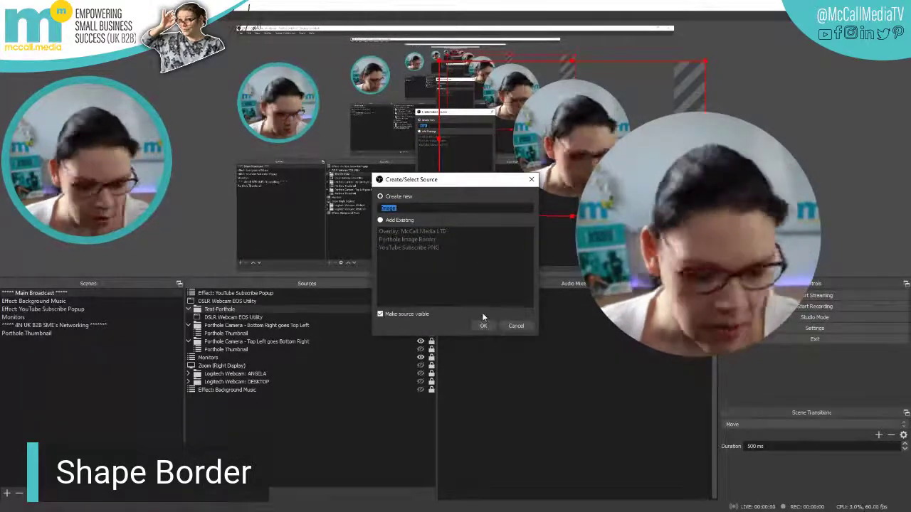
text(st-border)
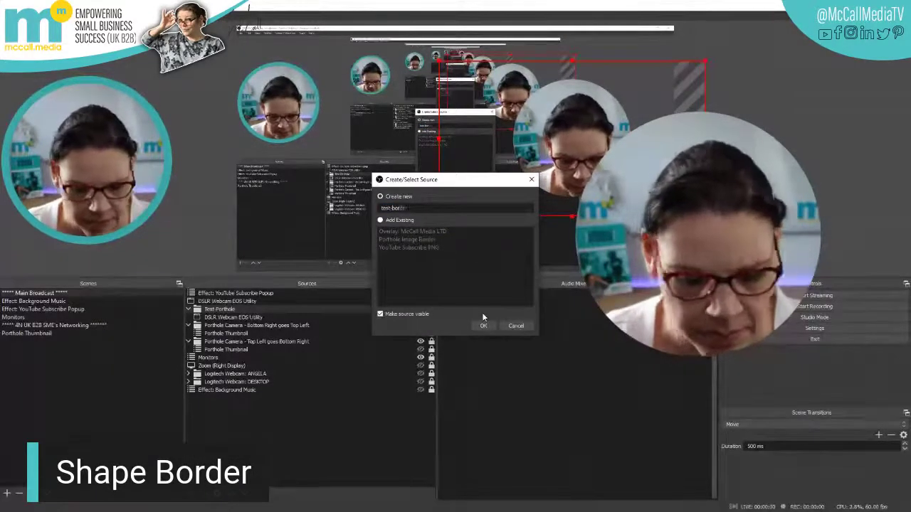
click(484, 326)
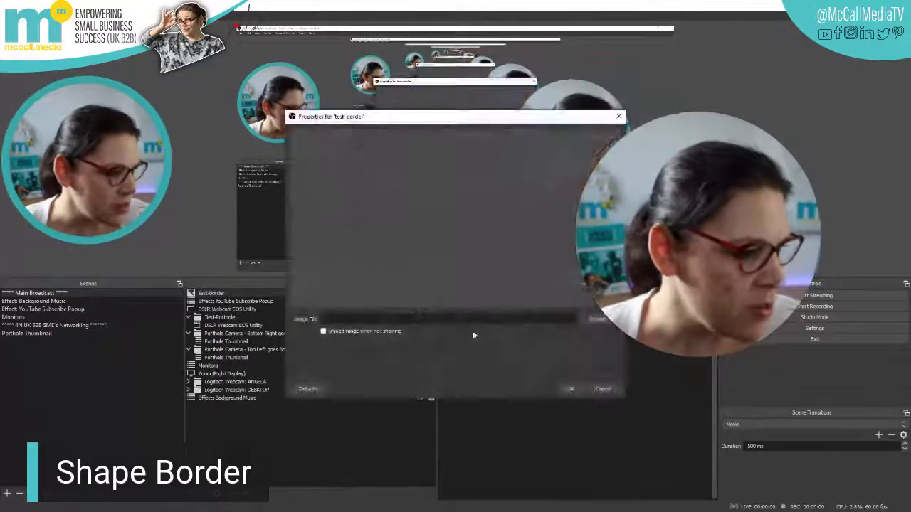
- Load Broder.png from the Desktop into test-border and move the magenta circle to the middle of the canvas
click(597, 318)
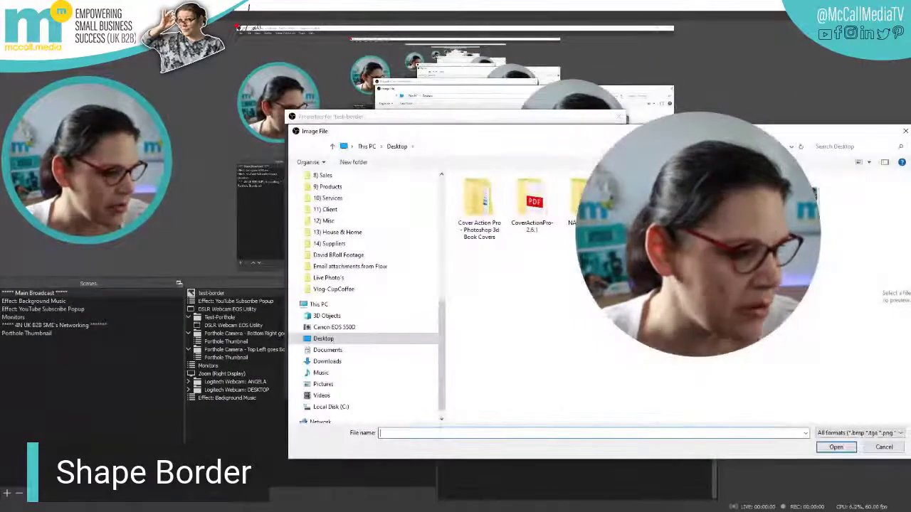
click(835, 447)
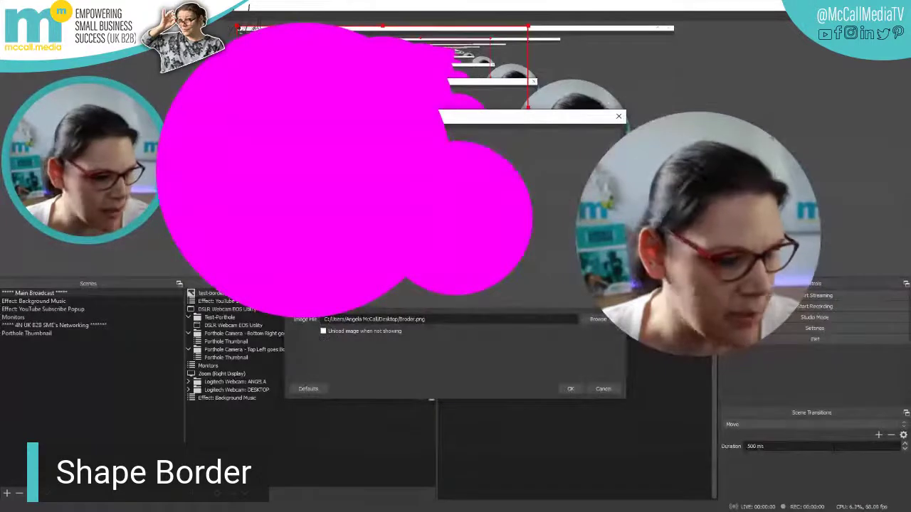
click(573, 389)
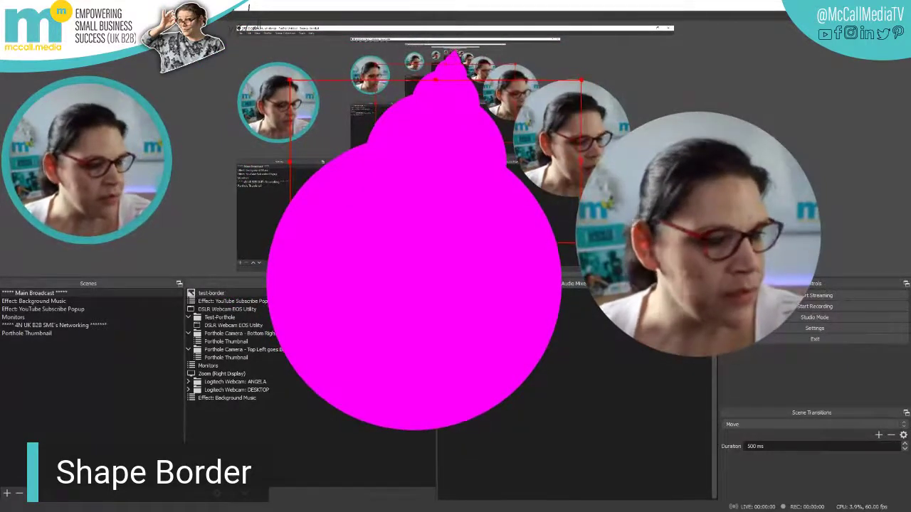
click(615, 120)
- Reorder test-border directly below the Test-Porthole group, outside it, and enlarge the webcam circle centred over it to leave a thin magenta rim
click(213, 316)
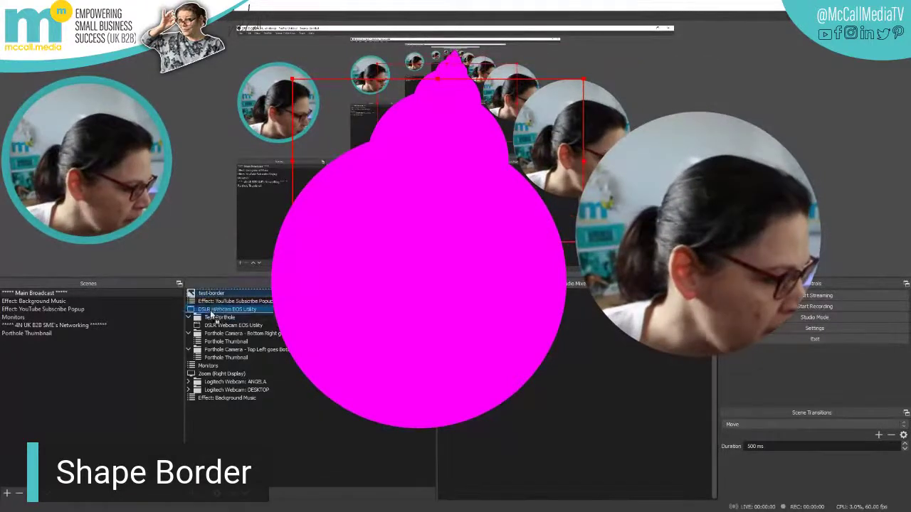
drag(209, 325, 210, 325)
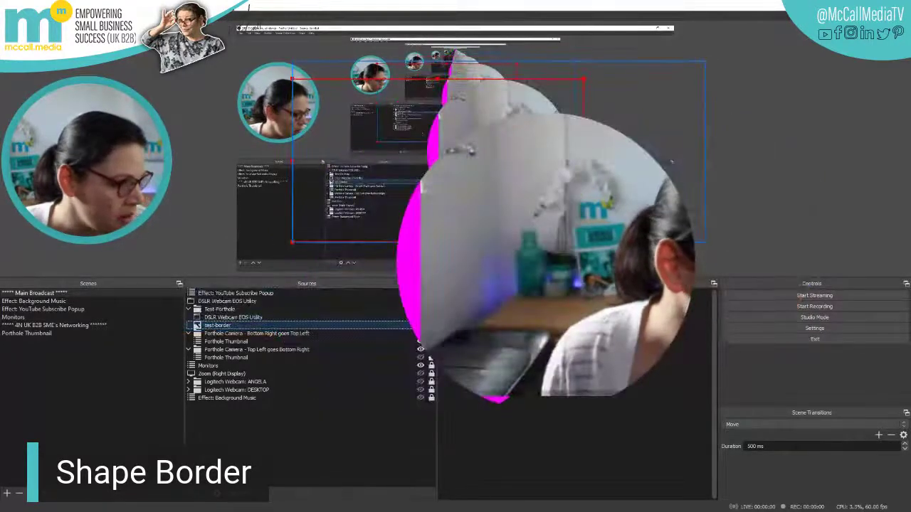
click(206, 334)
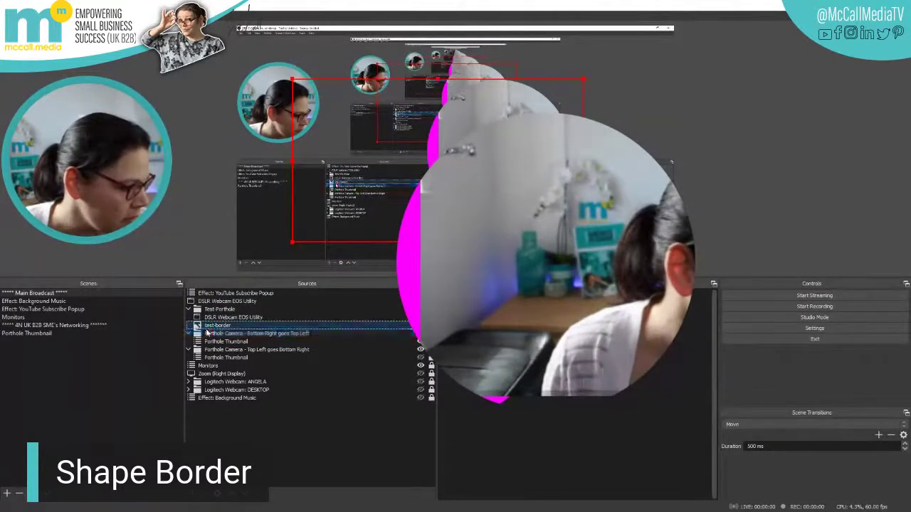
click(210, 358)
drag(210, 362, 210, 362)
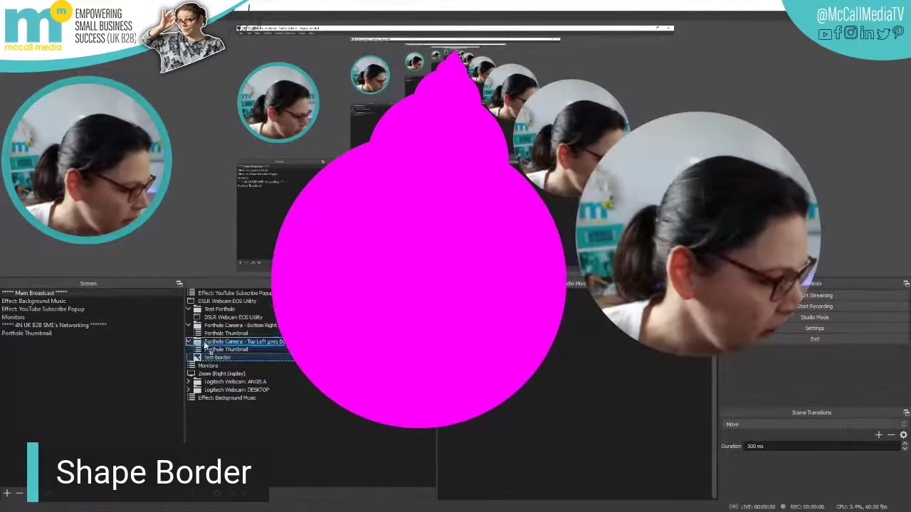
drag(204, 324, 204, 325)
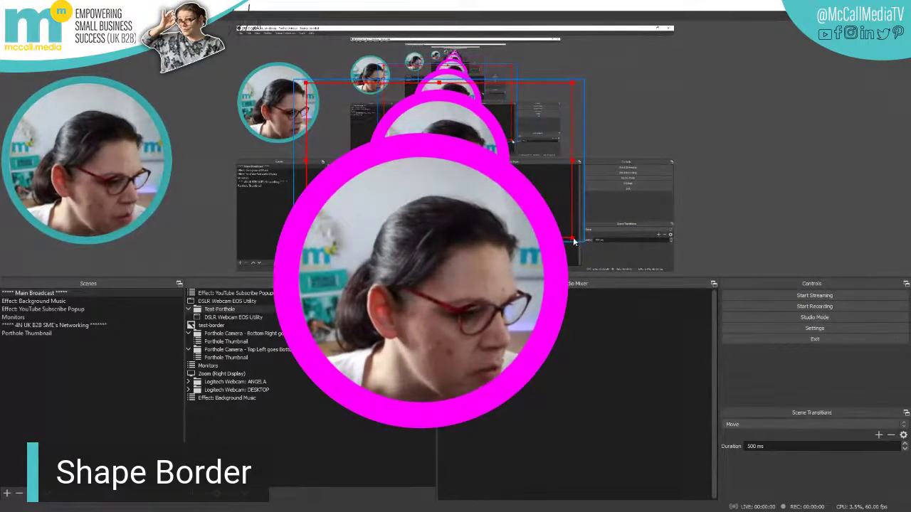
mouse_move(574, 242)
mouse_down()
mouse_move(590, 260)
mouse_move(588, 247)
mouse_up()
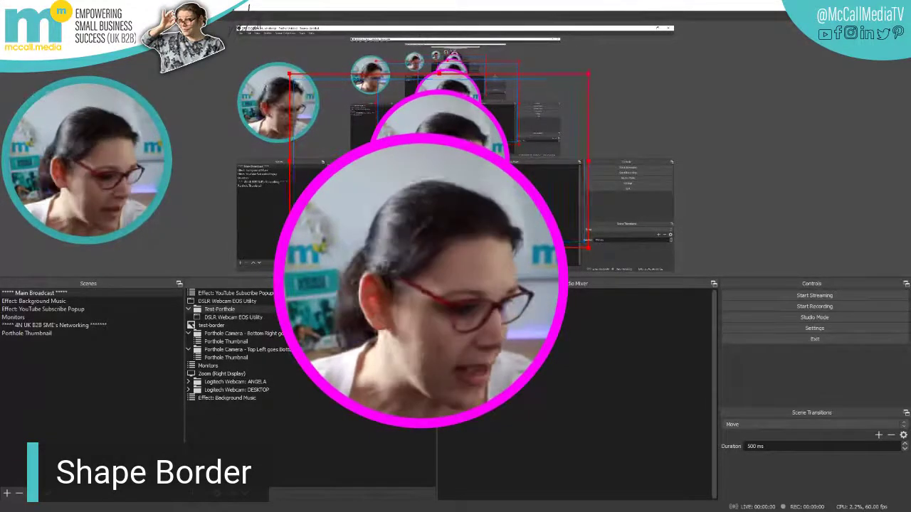
- Try placing test-border inside the Test-Porthole group, and move it back out directly below the group
click(220, 326)
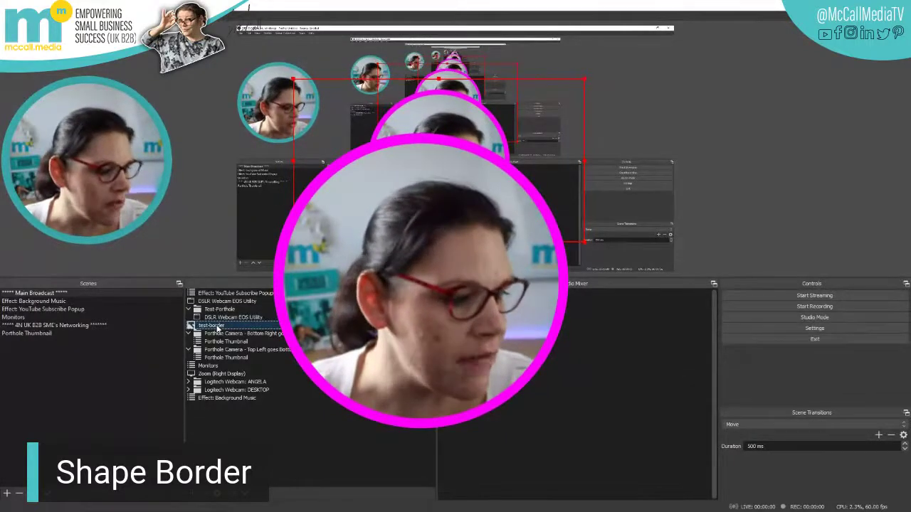
drag(218, 328, 221, 323)
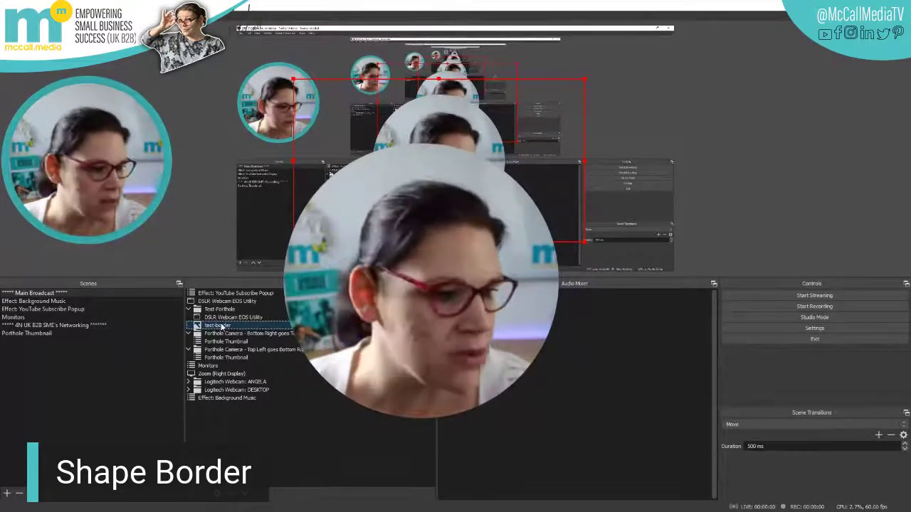
click(223, 333)
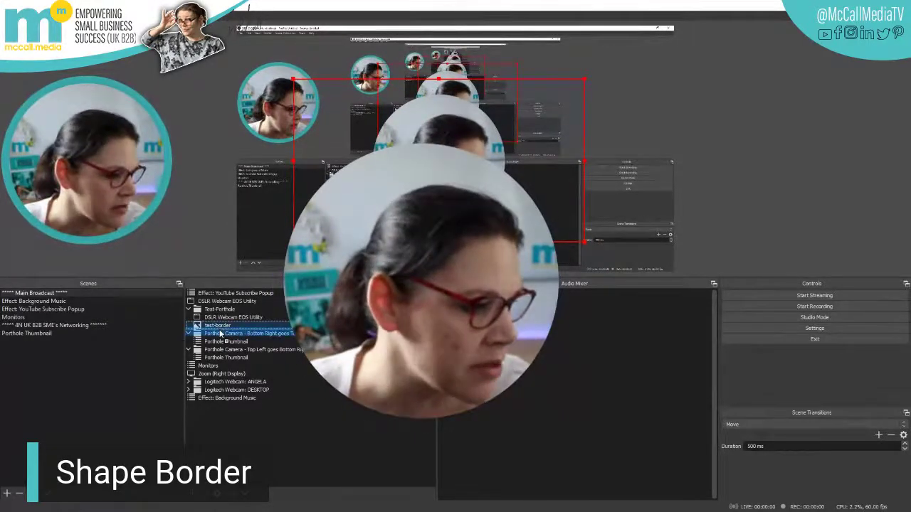
drag(221, 333, 221, 326)
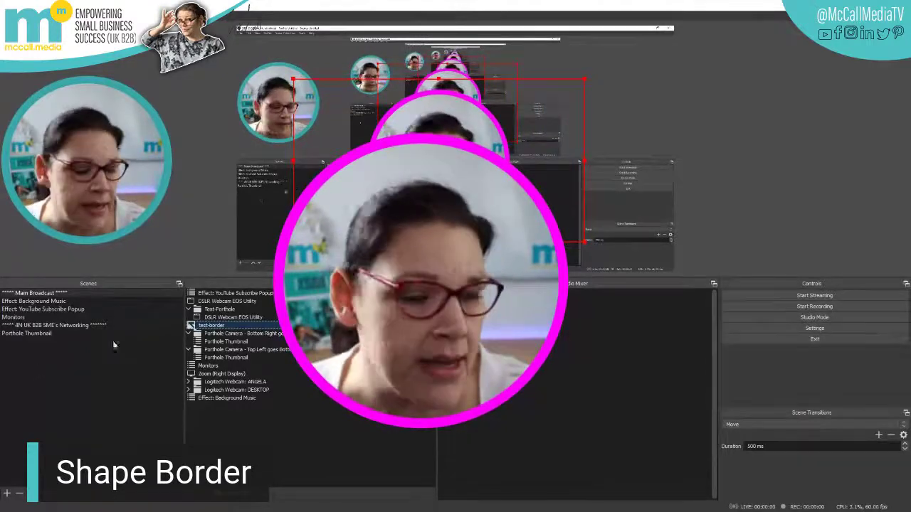
- Select the nested DSLR webcam source and the Test-Porthole group in turn, and show the Porthole Thumbnail scene
click(226, 319)
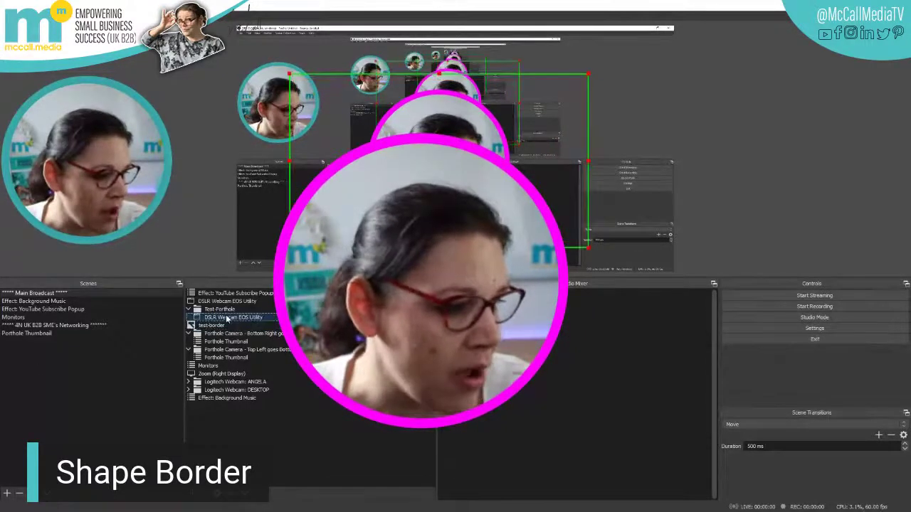
click(214, 311)
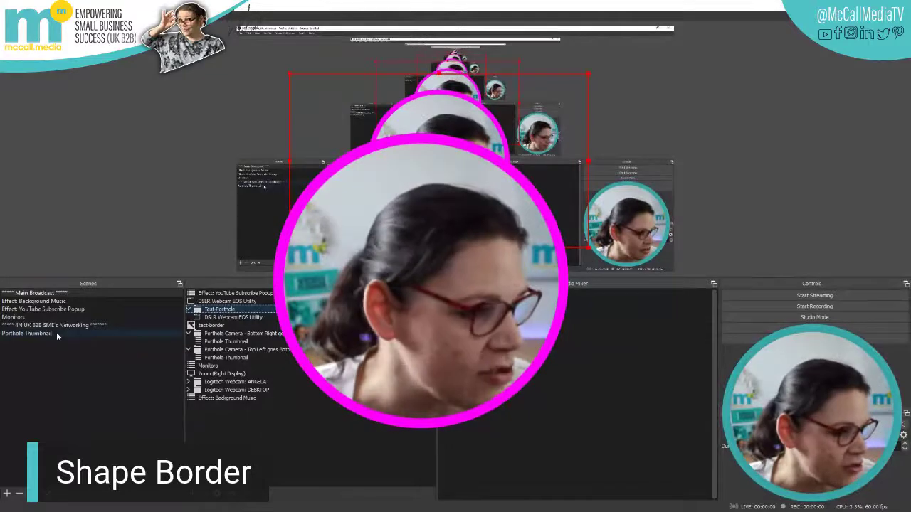
click(56, 331)
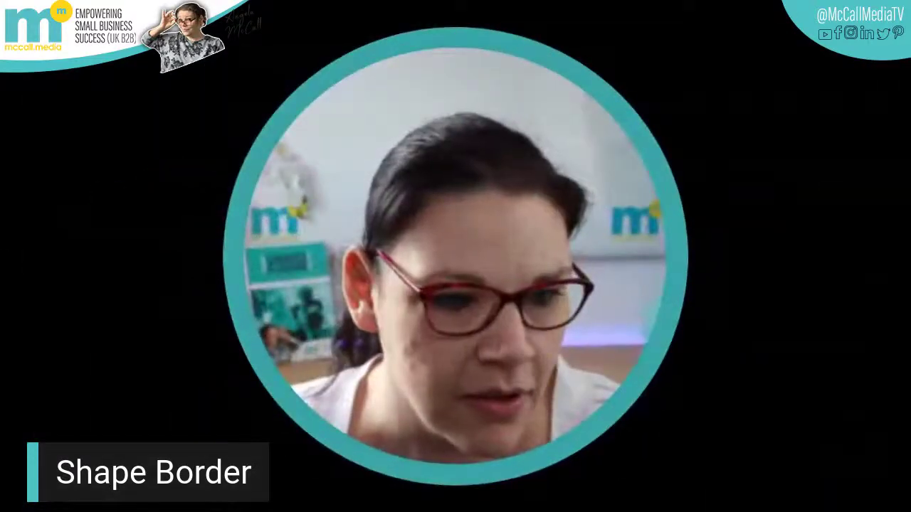